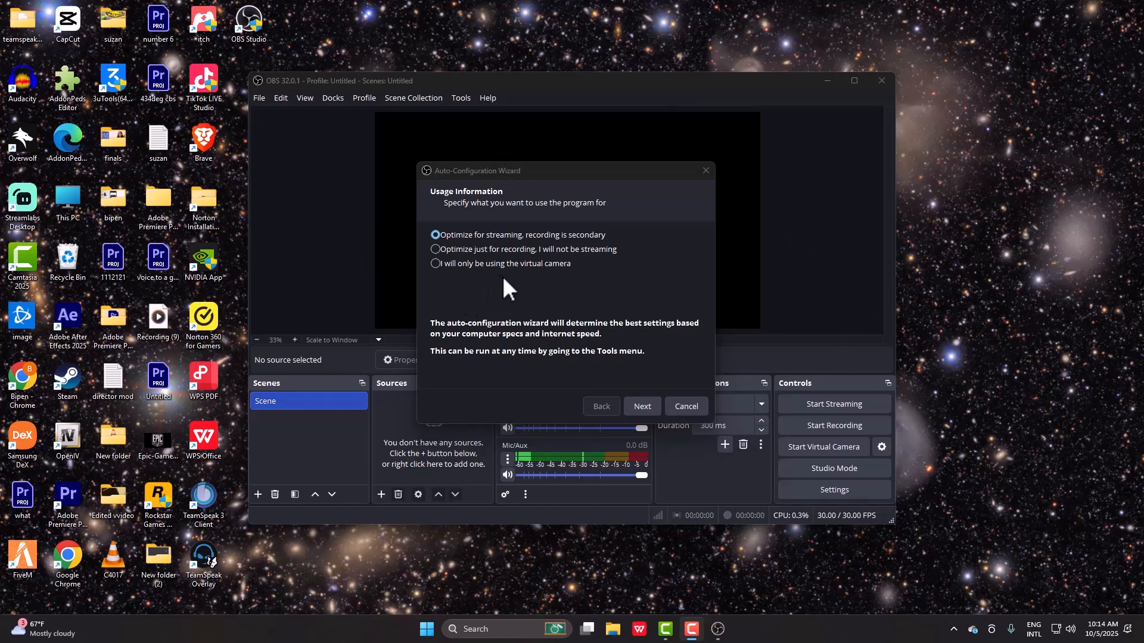
{"action": "left_click", "coordinate": [642, 407]}
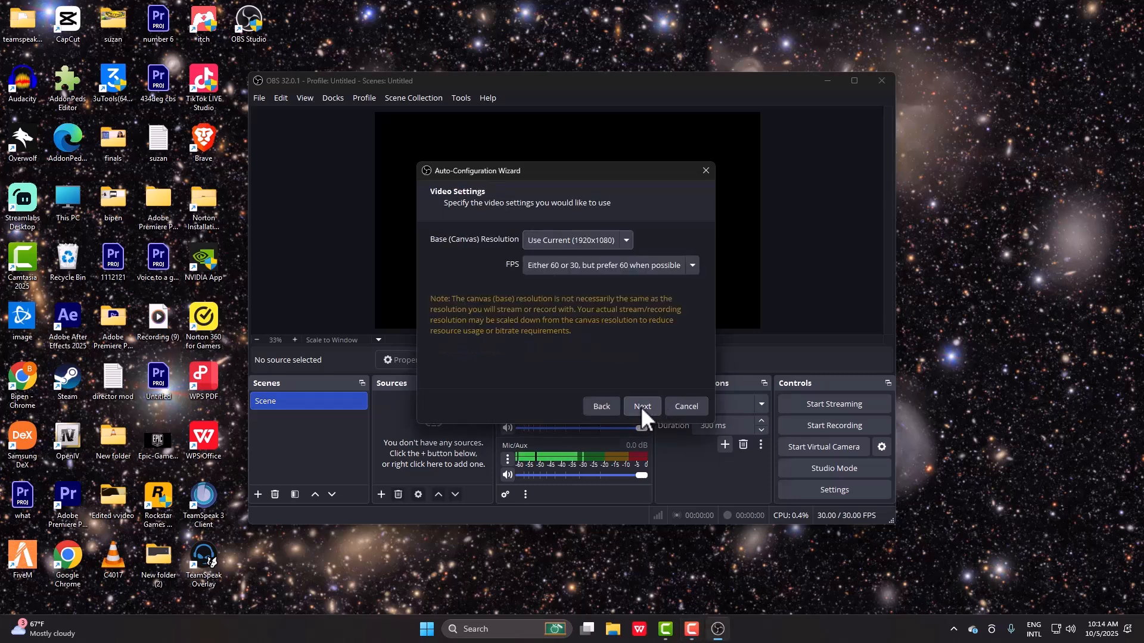
{"action": "left_click", "coordinate": [612, 239]}
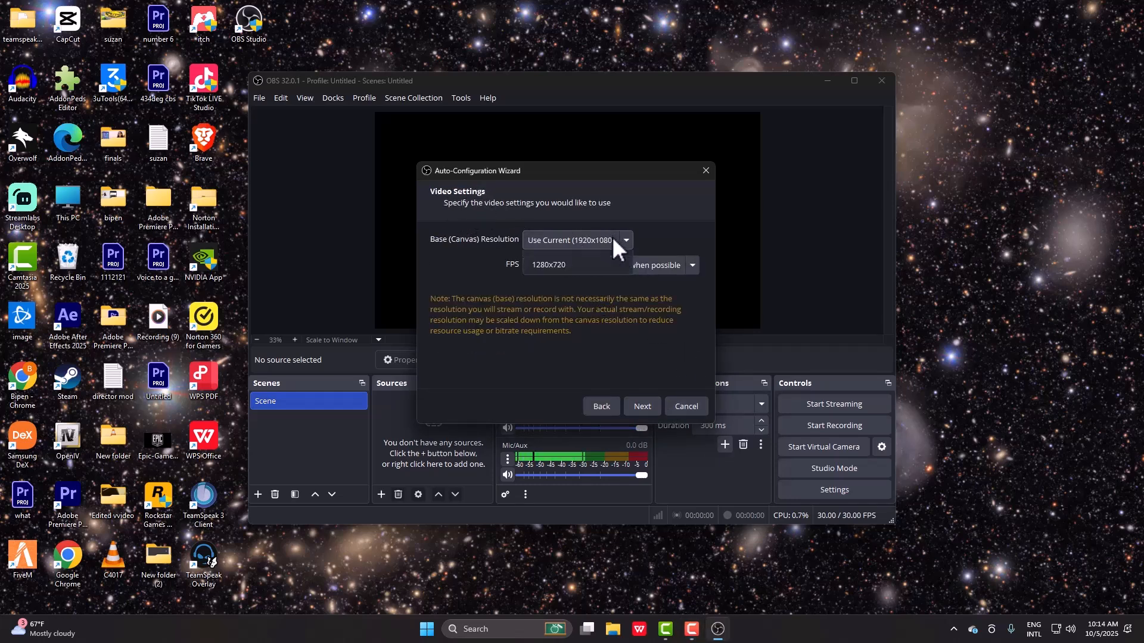
{"action": "left_click", "coordinate": [579, 260]}
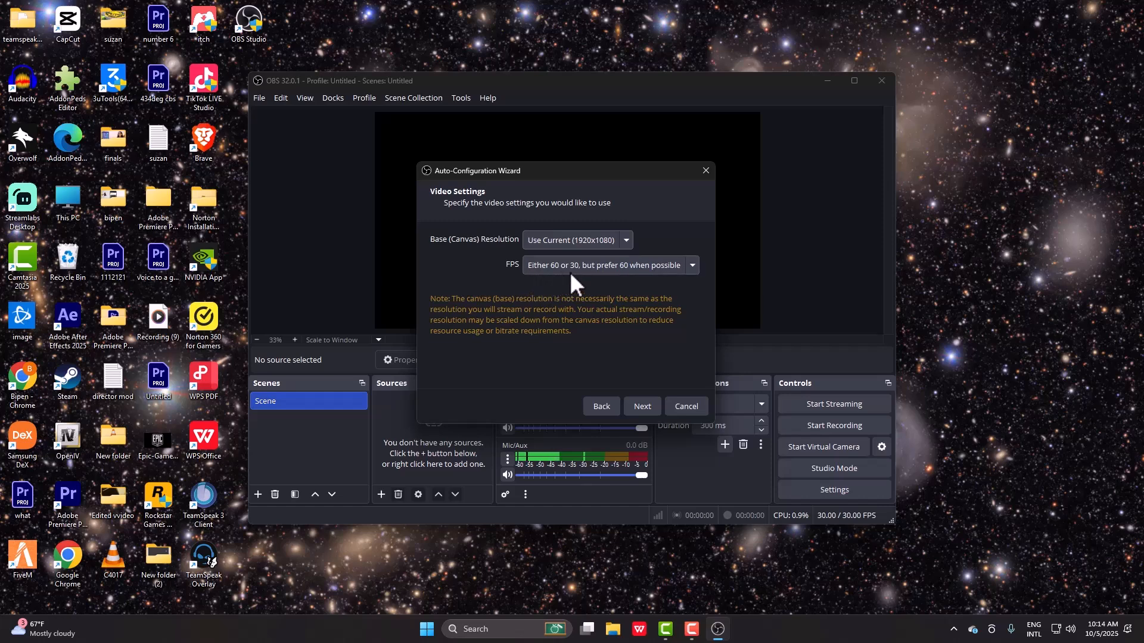
{"action": "left_click", "coordinate": [592, 266]}
{"action": "left_click", "coordinate": [551, 286]}
{"action": "left_click", "coordinate": [648, 404]}
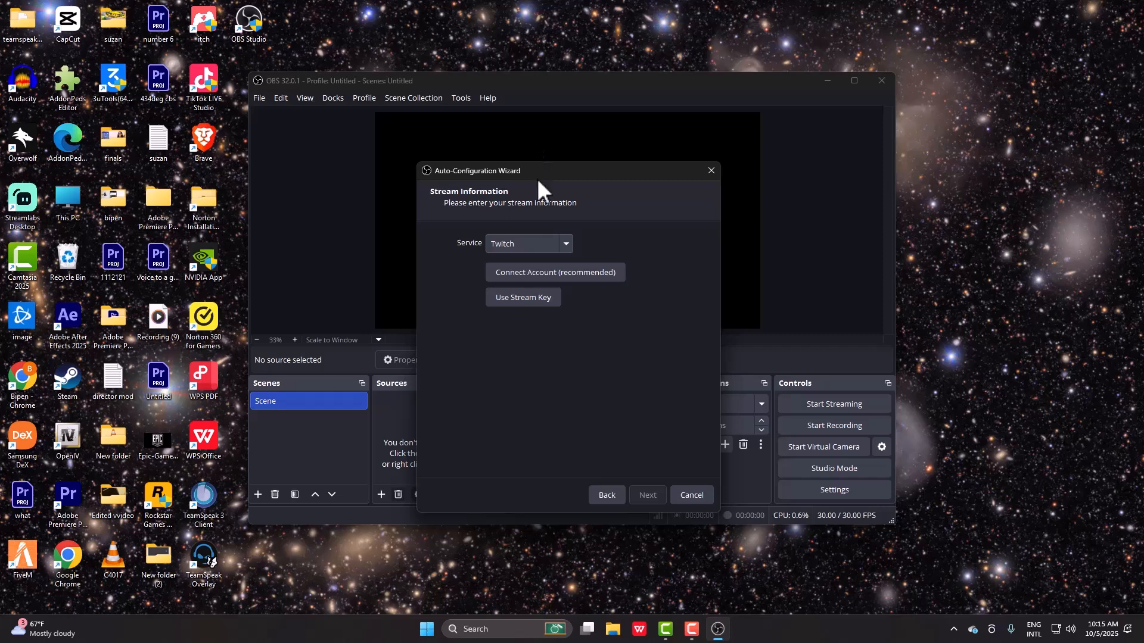
{"action": "left_click_drag", "start_coordinate": [537, 178], "coordinate": [368, 155]}
{"action": "left_click", "coordinate": [368, 221]}
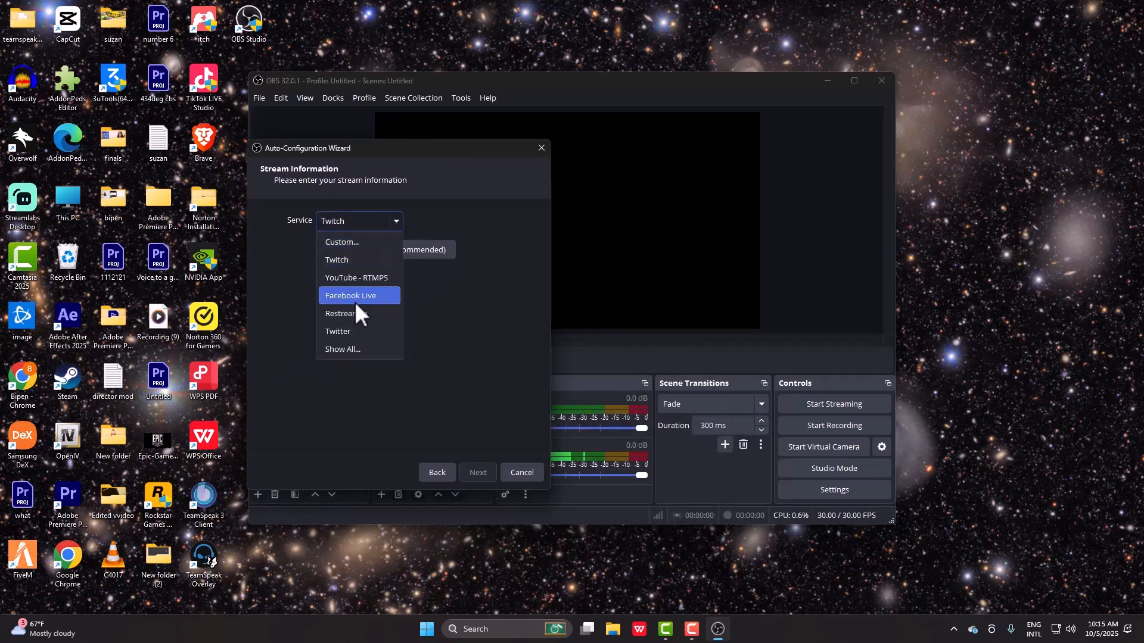
{"action": "left_click", "coordinate": [343, 261]}
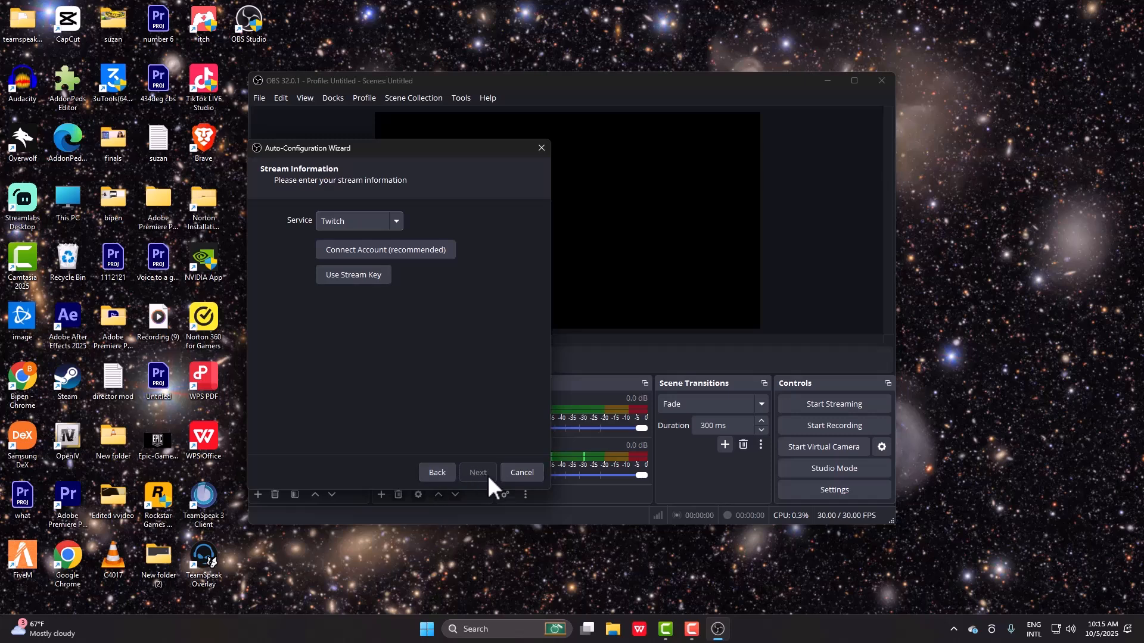
{"action": "left_click", "coordinate": [529, 471]}
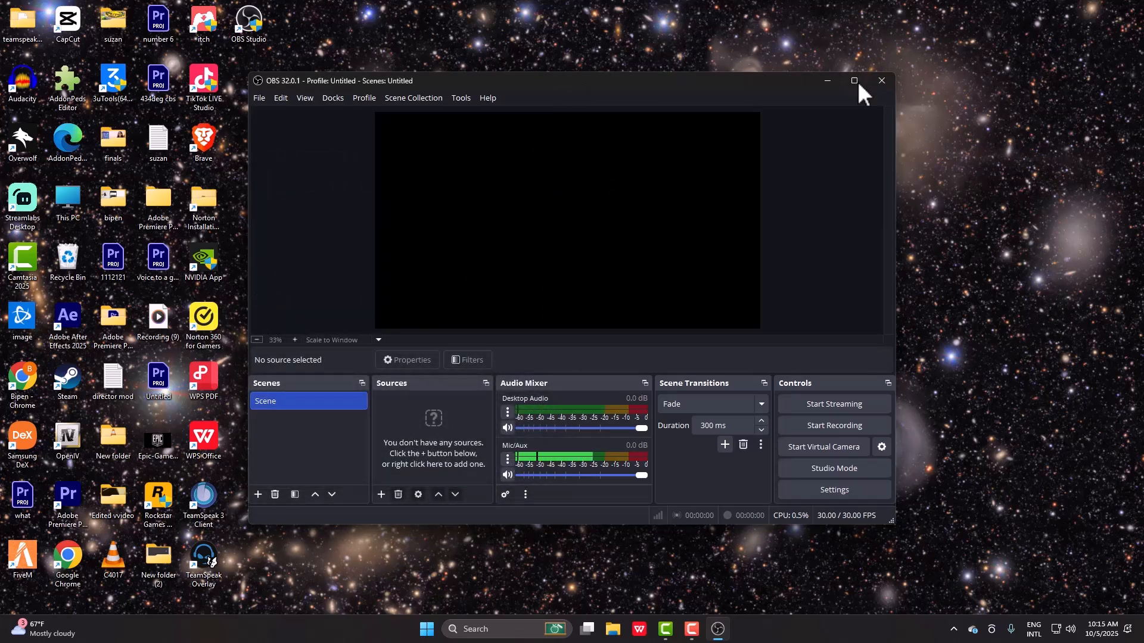
Step: Maximize the OBS window and open the Stream section of the settings
{"action": "mouse_move", "coordinate": [851, 83]}
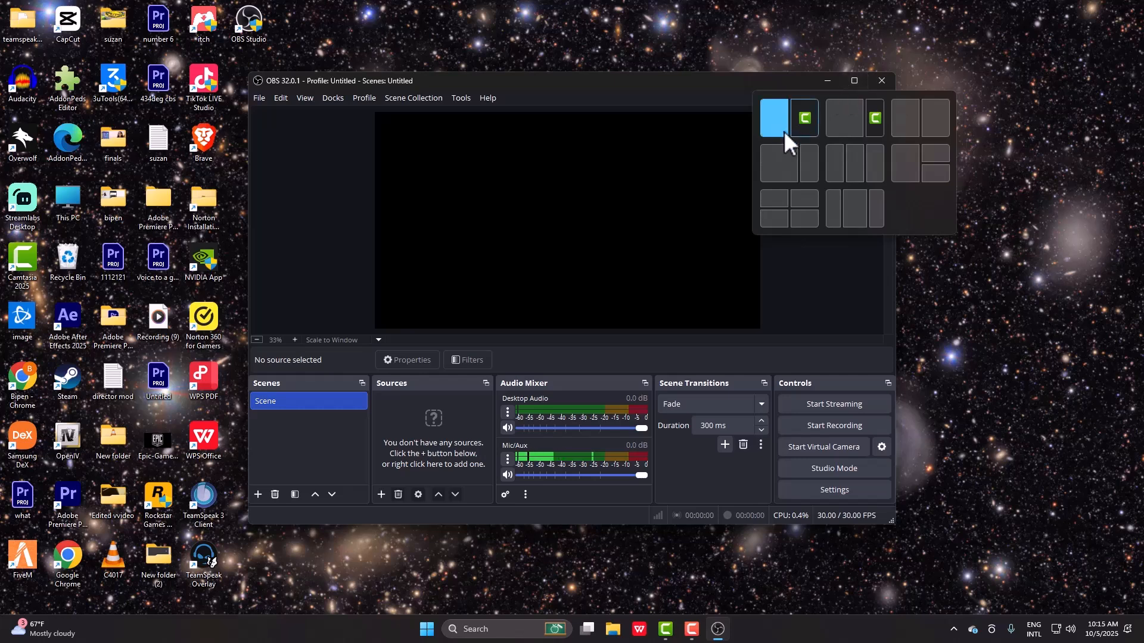
{"action": "left_click", "coordinate": [855, 81]}
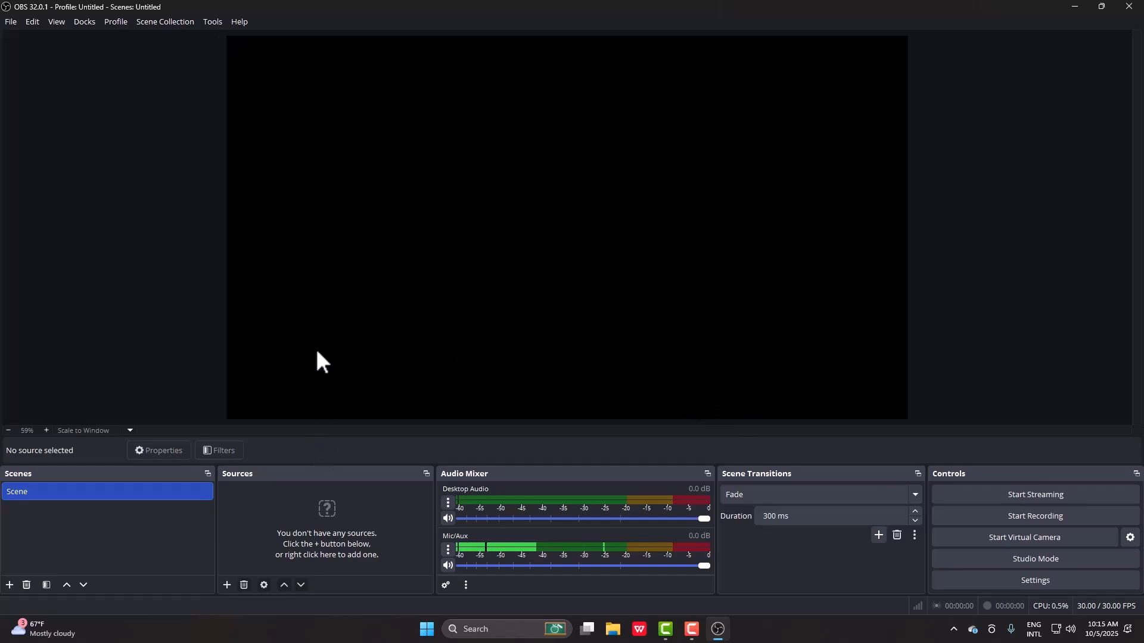
{"action": "left_click", "coordinate": [1036, 581]}
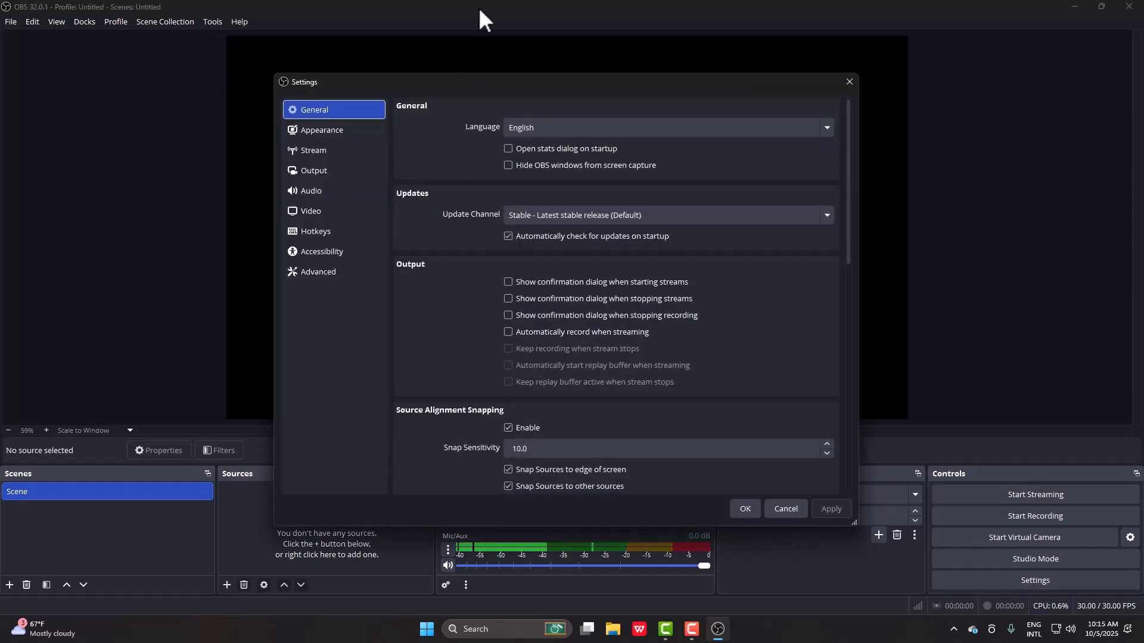
{"action": "left_click_drag", "start_coordinate": [526, 78], "coordinate": [446, 67]}
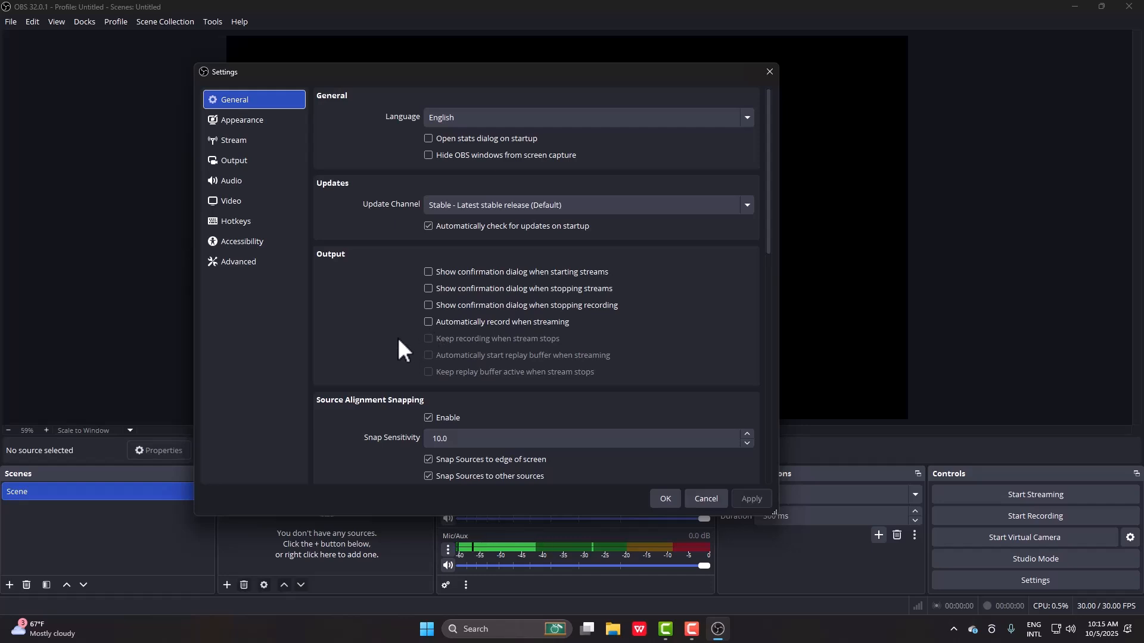
{"action": "left_click", "coordinate": [250, 140]}
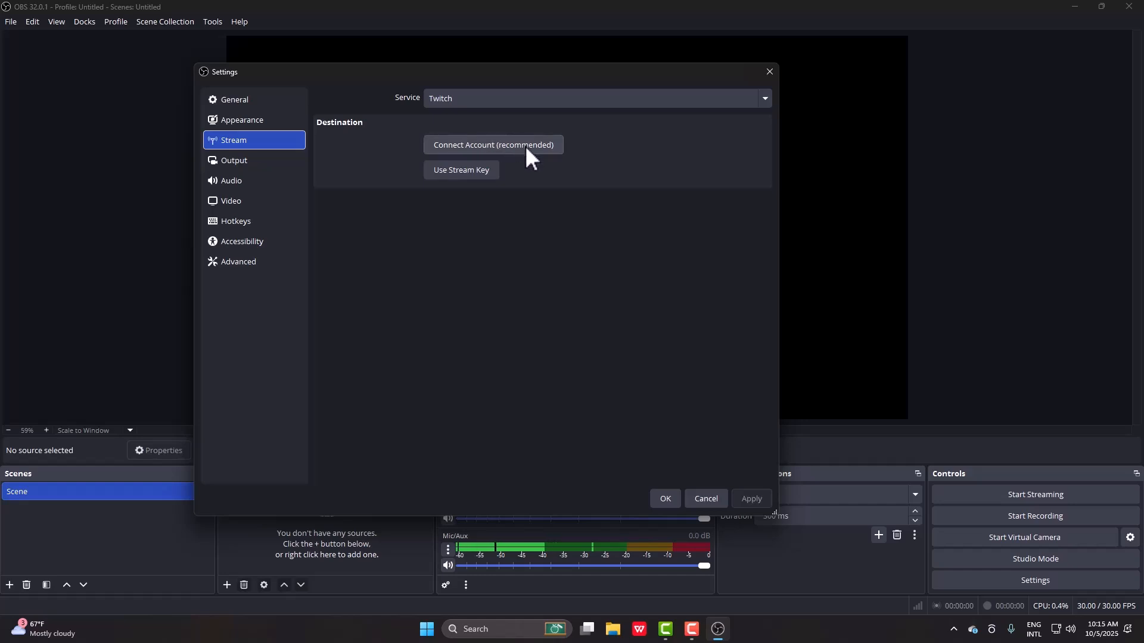
Step: Set the streaming service to YouTube - RTMPS
{"action": "left_click", "coordinate": [455, 104]}
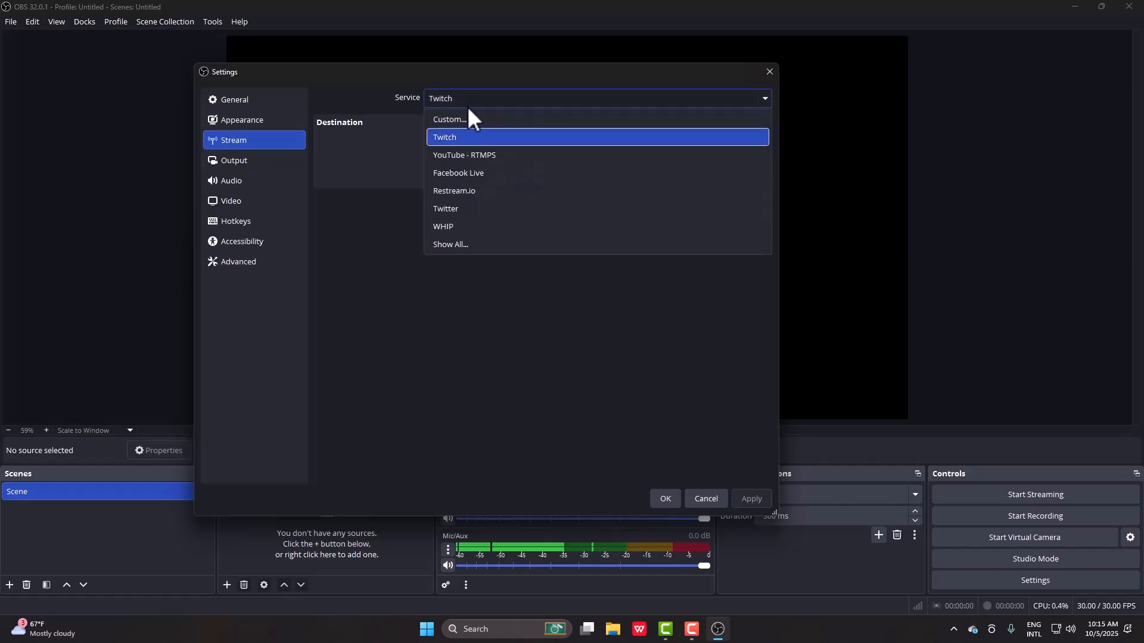
{"action": "left_click", "coordinate": [455, 150]}
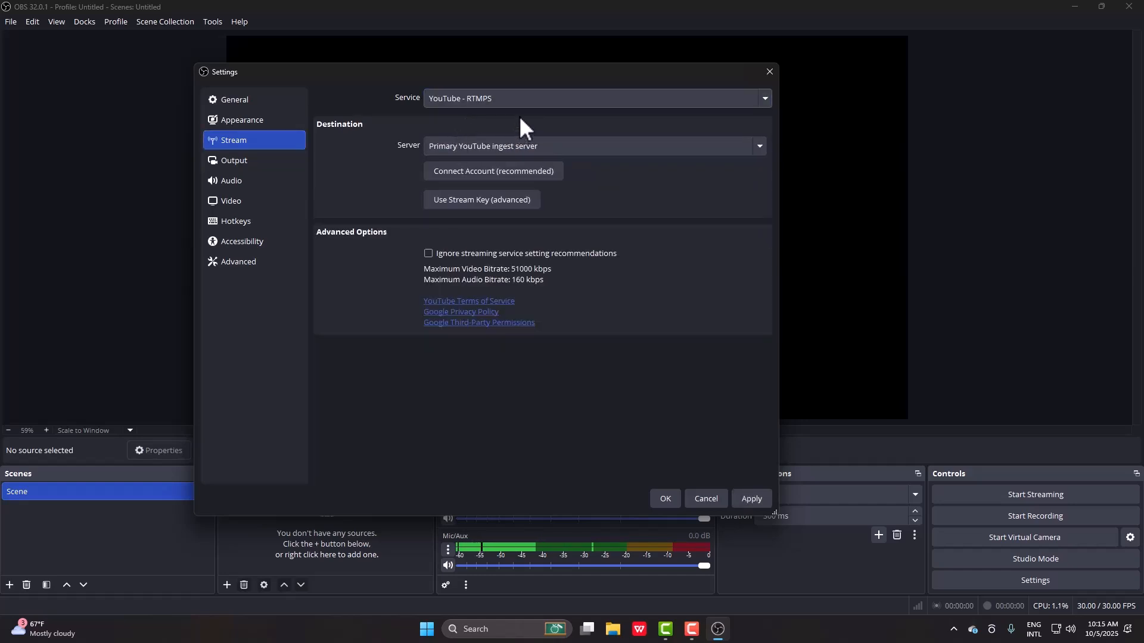
{"action": "left_click", "coordinate": [481, 102]}
{"action": "left_click", "coordinate": [402, 156]}
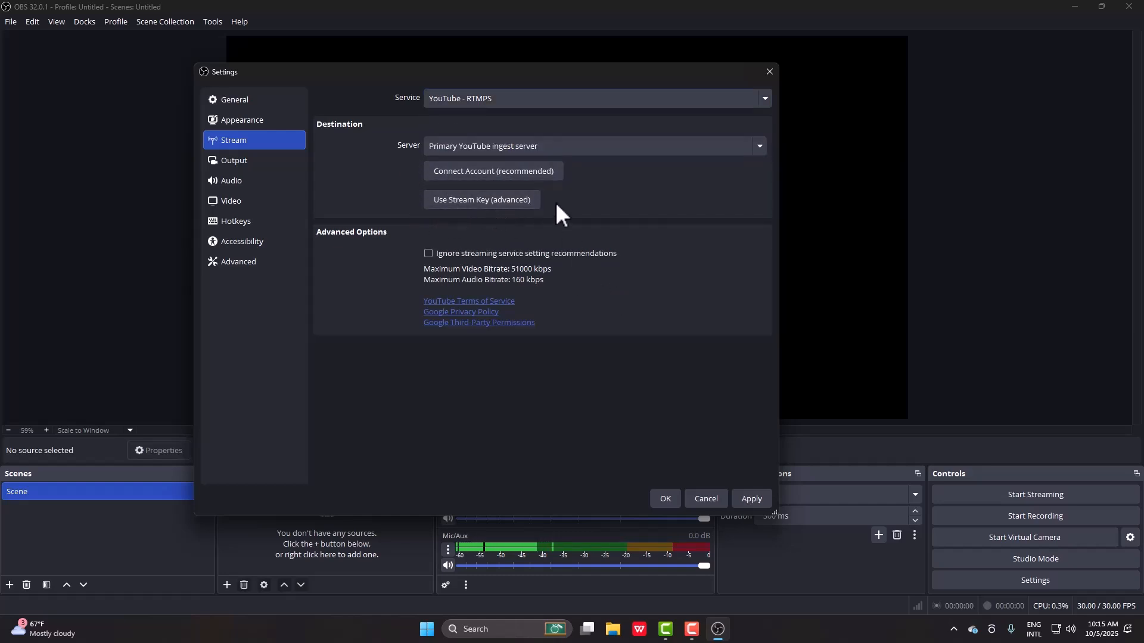
Step: Choose stream key setup for YouTube, view the key's page in YouTube Studio, and return to the OBS settings
{"action": "left_click", "coordinate": [483, 199]}
{"action": "left_click", "coordinate": [717, 175]}
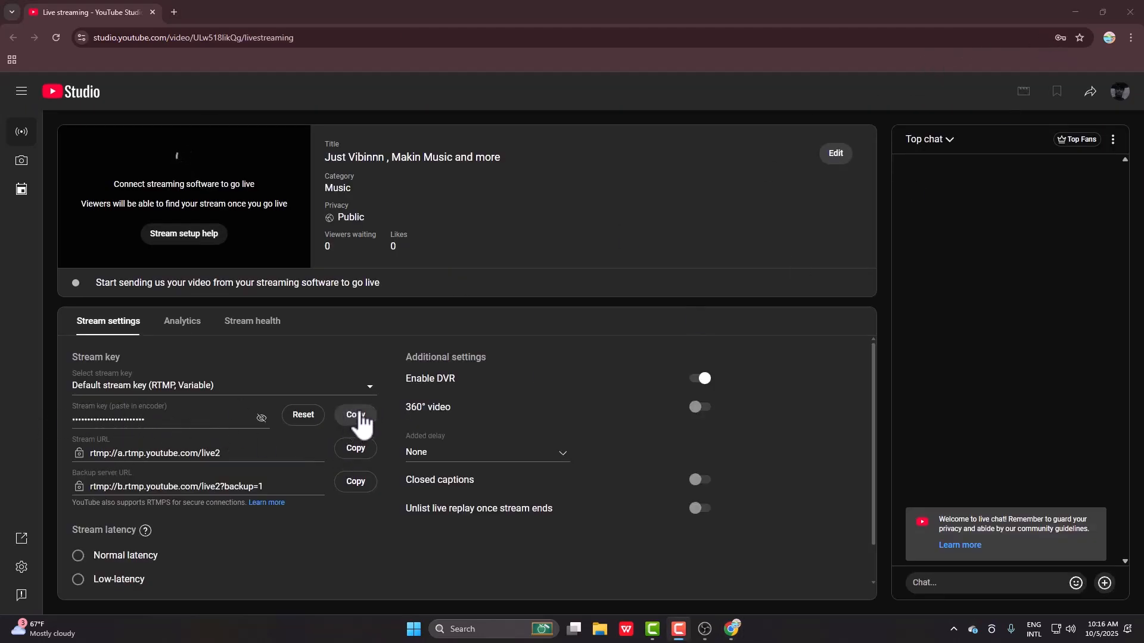
{"action": "left_click", "coordinate": [1120, 4]}
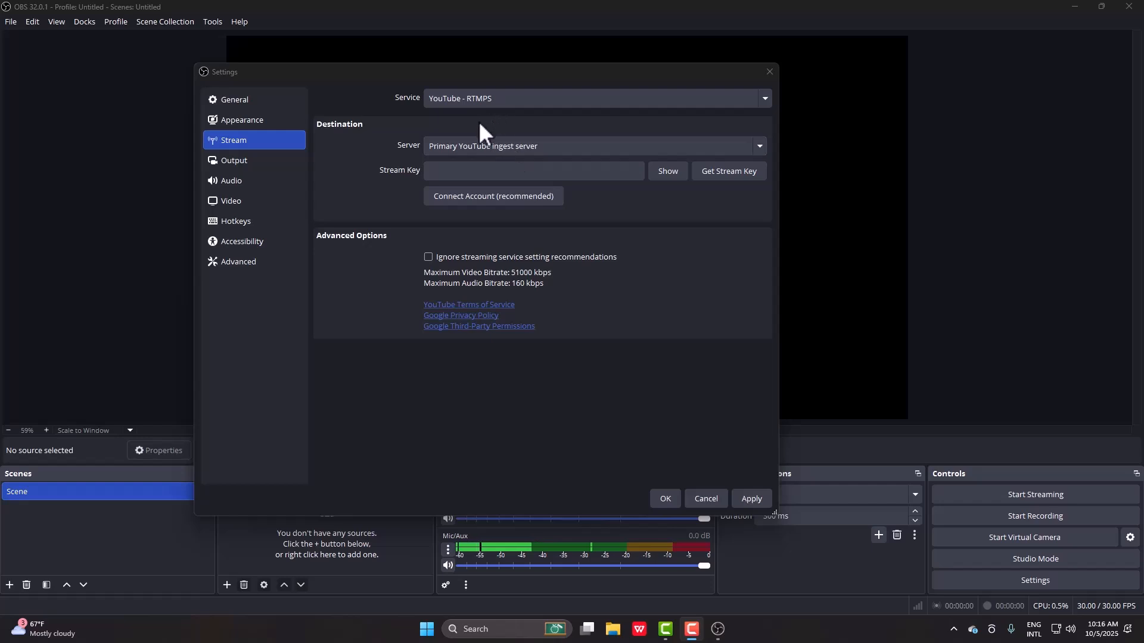
Step: Set the streaming service to Twitch and choose to use a stream key
{"action": "left_click", "coordinate": [482, 102]}
{"action": "left_click", "coordinate": [472, 137]}
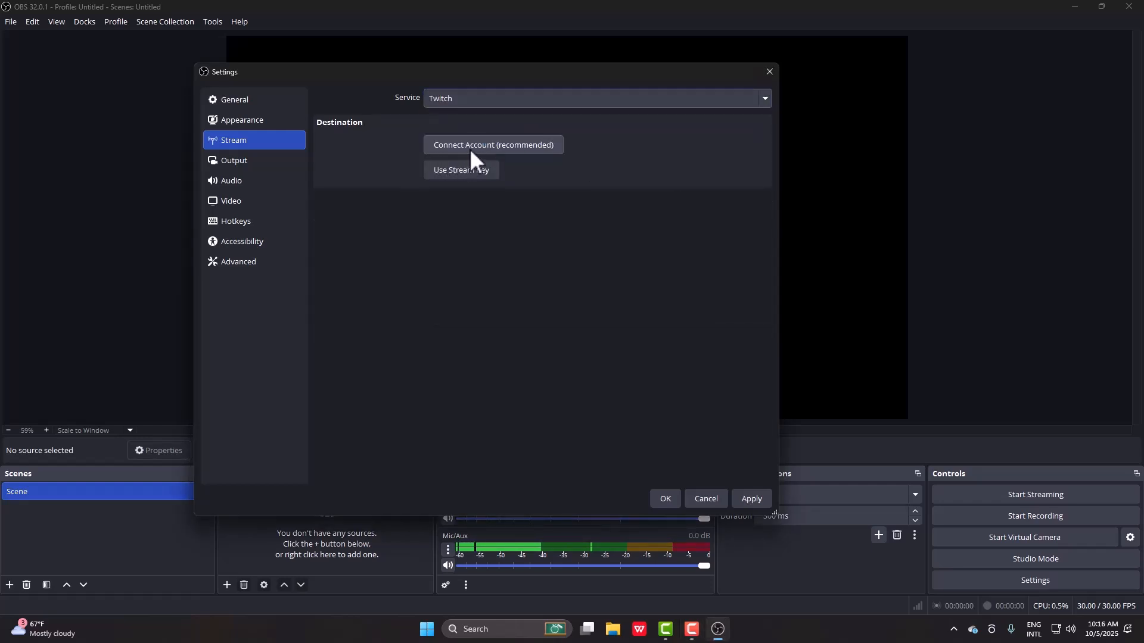
{"action": "left_click", "coordinate": [472, 171]}
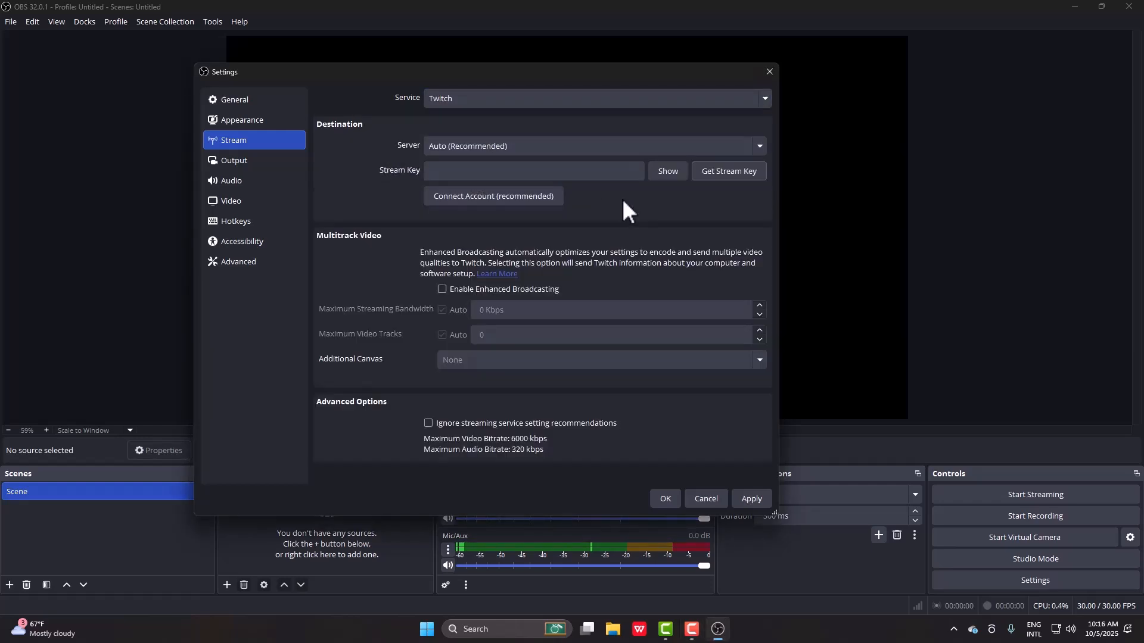
Step: Open Twitch's stream key page, log in with the saved username and password, and close the browser
{"action": "left_click", "coordinate": [744, 171]}
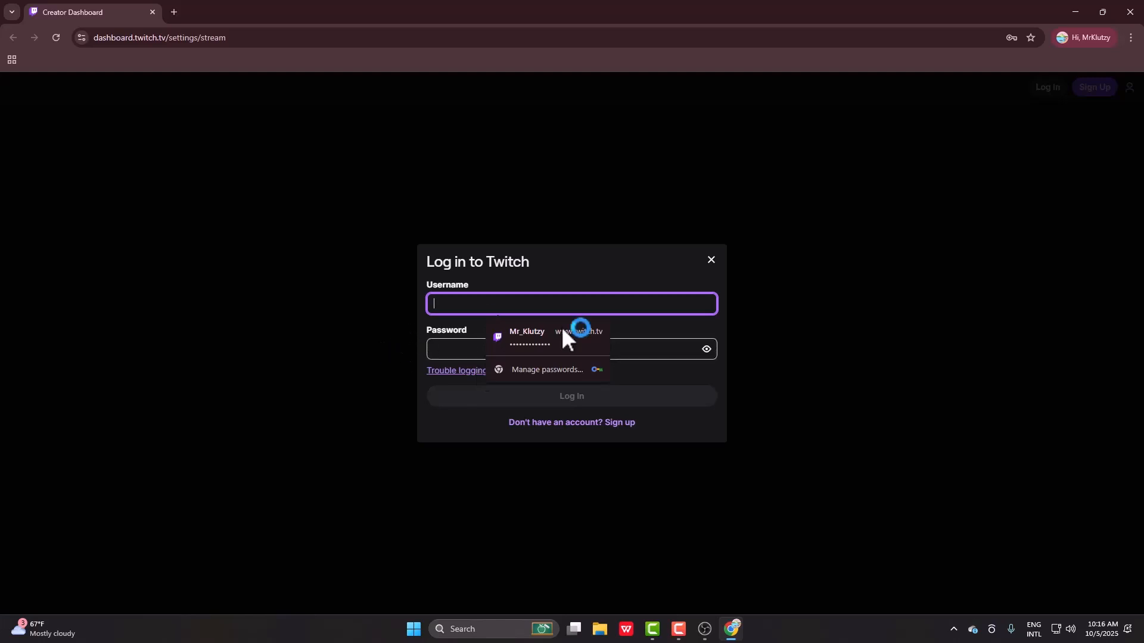
{"action": "left_click", "coordinate": [548, 336]}
{"action": "left_click", "coordinate": [548, 394]}
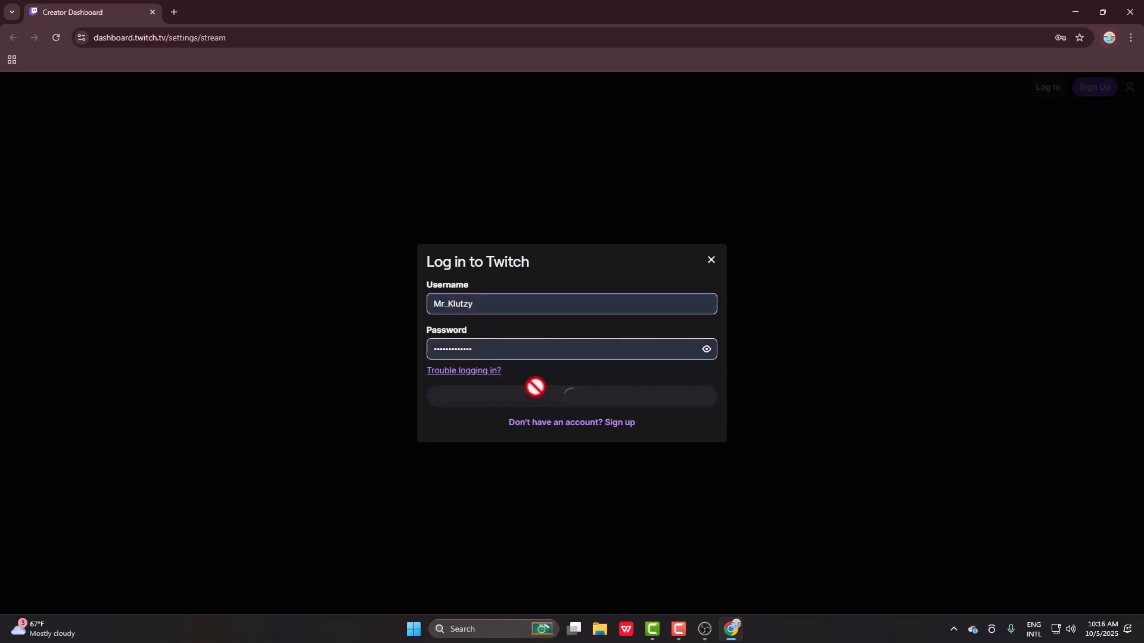
{"action": "left_click", "coordinate": [1131, 12]}
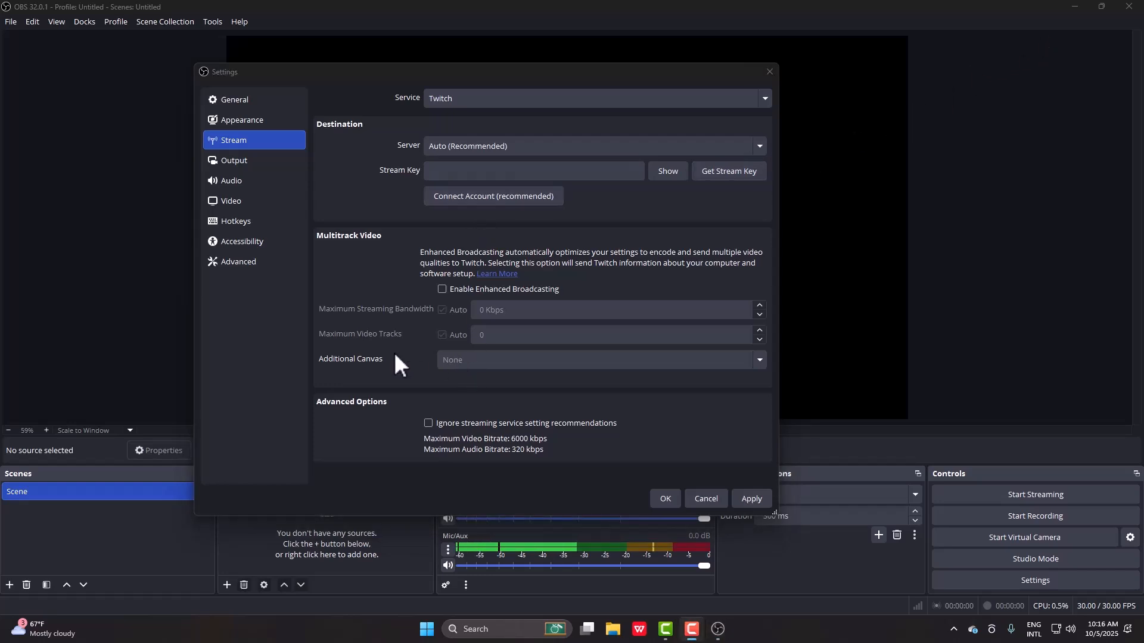
Step: Switch the output mode to Advanced and choose CBR as the streaming rate control
{"action": "left_click", "coordinate": [226, 161]}
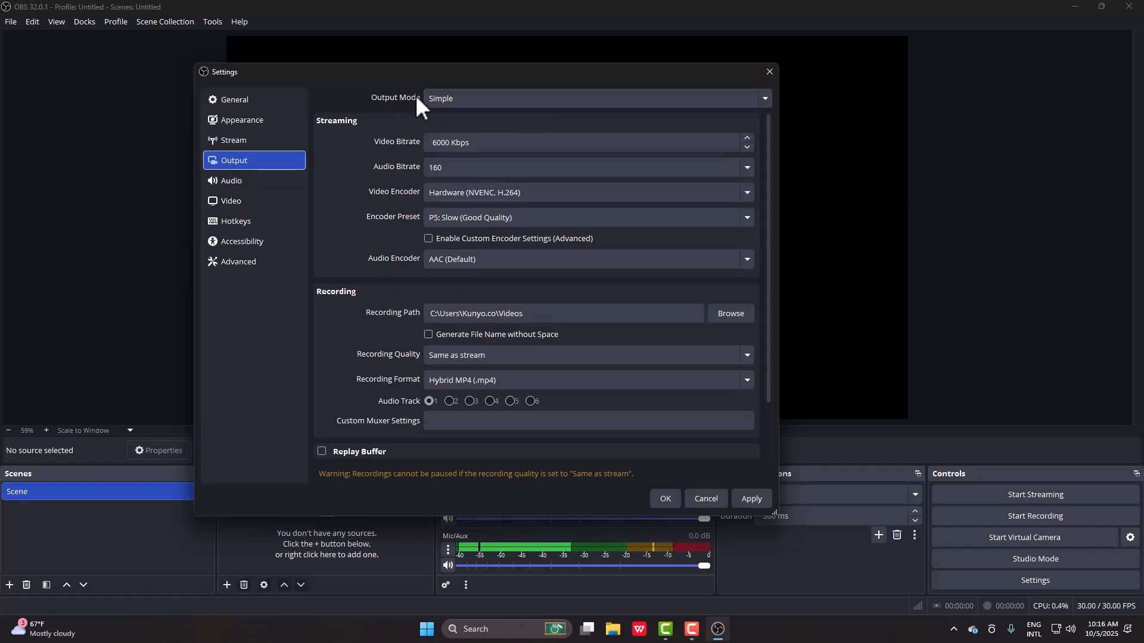
{"action": "left_click", "coordinate": [466, 100]}
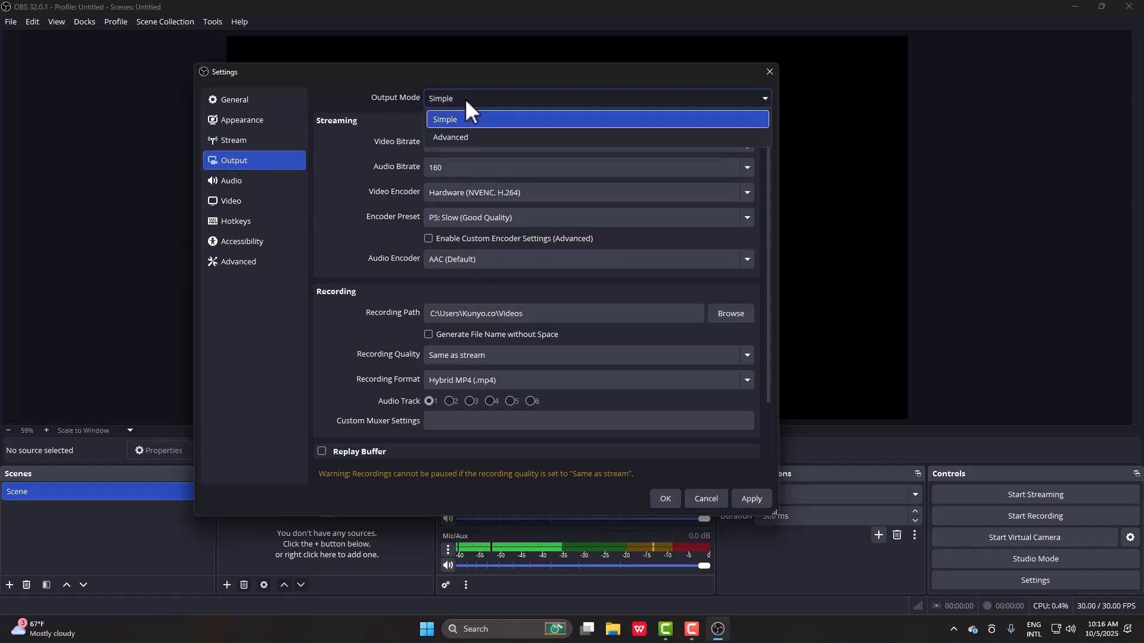
{"action": "left_click", "coordinate": [466, 139]}
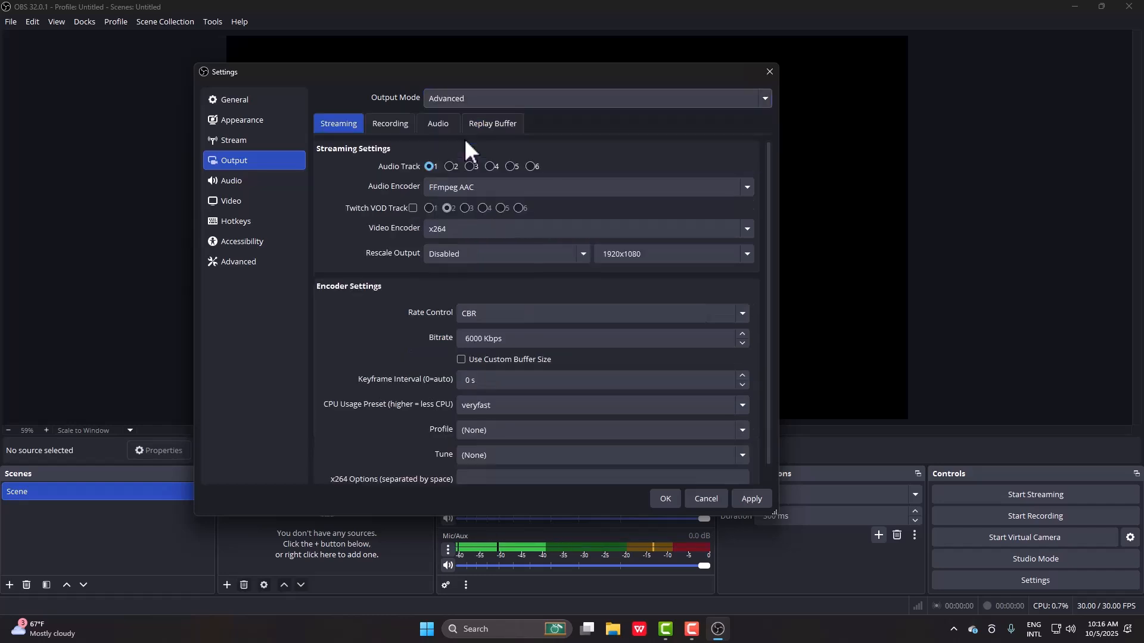
{"action": "scroll", "coordinate": [365, 218], "scroll_direction": "down", "scroll_amount": 1}
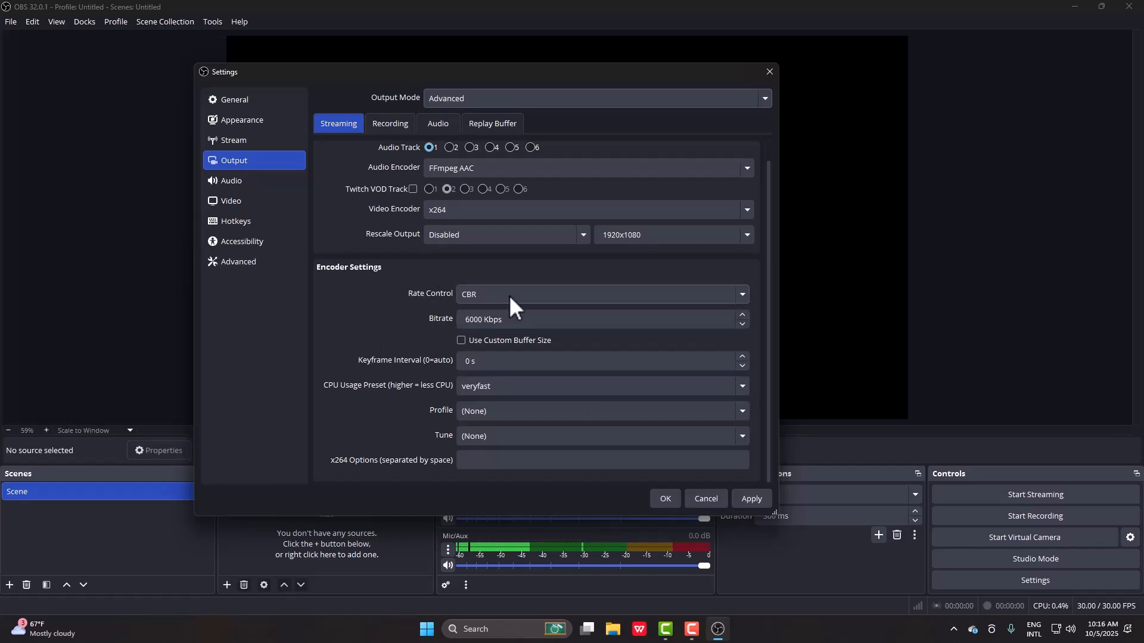
{"action": "left_click", "coordinate": [534, 296]}
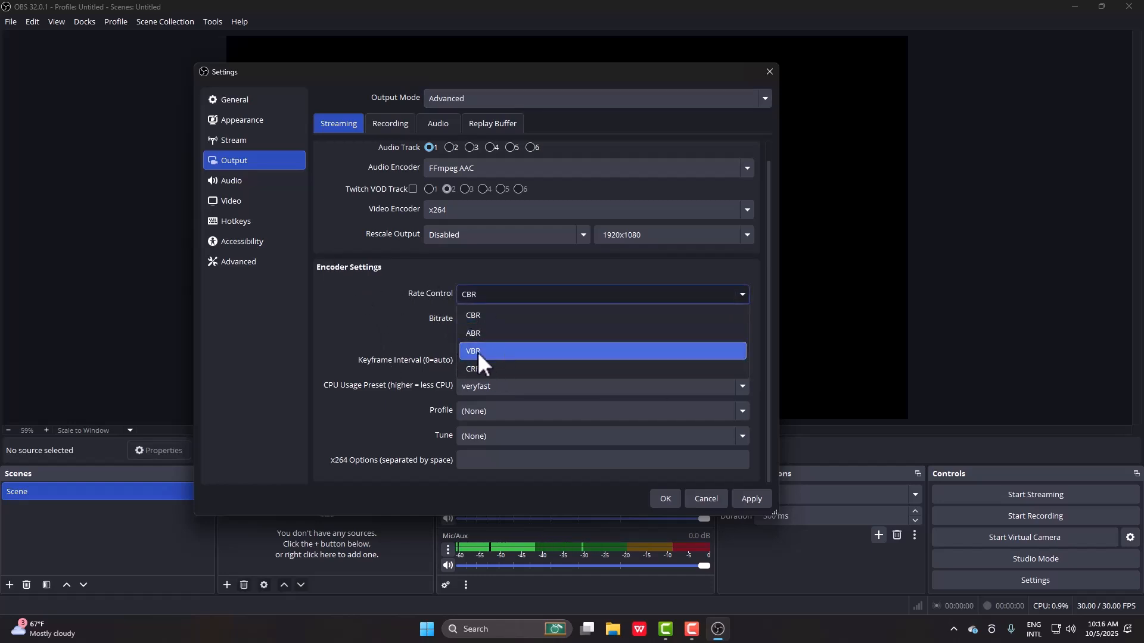
{"action": "left_click", "coordinate": [476, 315]}
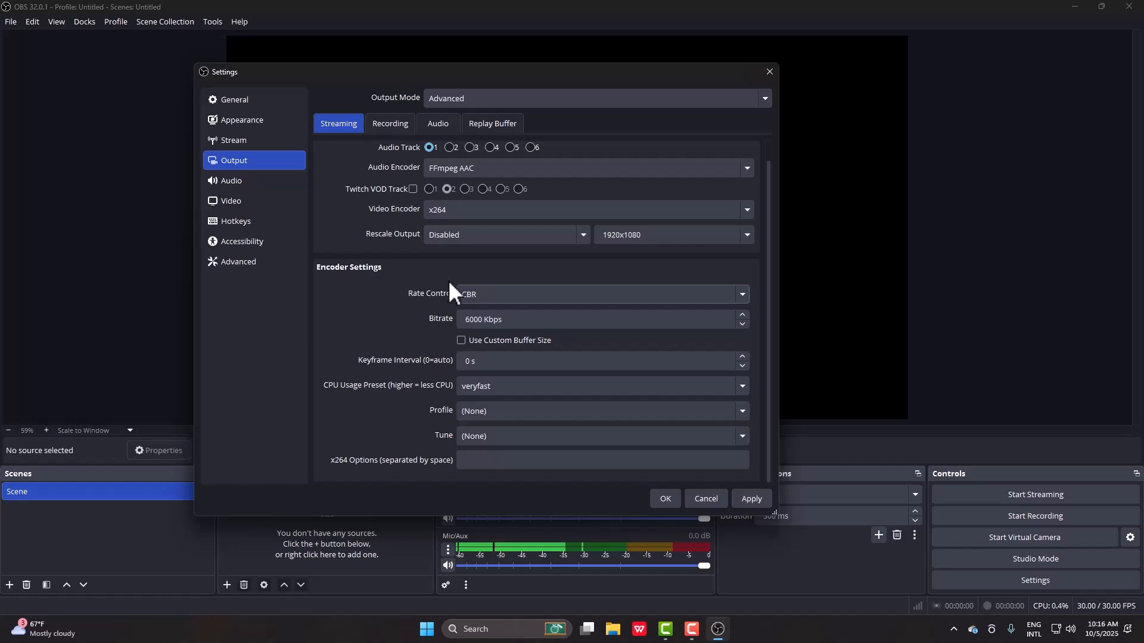
Step: Set the streaming video encoder to NVIDIA NVENC H.264 and highlight the bitrate value in its encoder settings
{"action": "scroll", "coordinate": [380, 318], "scroll_direction": "up", "scroll_amount": 1}
{"action": "scroll", "coordinate": [380, 317], "scroll_direction": "down", "scroll_amount": 1}
{"action": "scroll", "coordinate": [380, 317], "scroll_direction": "up", "scroll_amount": 1}
{"action": "scroll", "coordinate": [379, 317], "scroll_direction": "down", "scroll_amount": 1}
{"action": "left_click", "coordinate": [469, 208]}
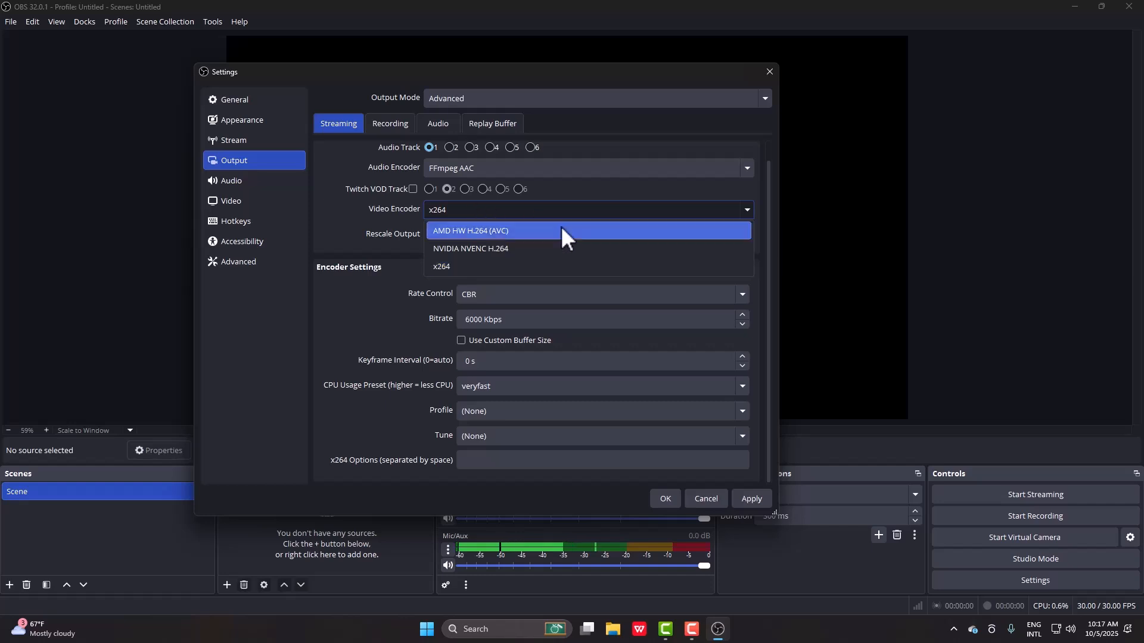
{"action": "left_click", "coordinate": [501, 248]}
{"action": "scroll", "coordinate": [399, 278], "scroll_direction": "down", "scroll_amount": 1}
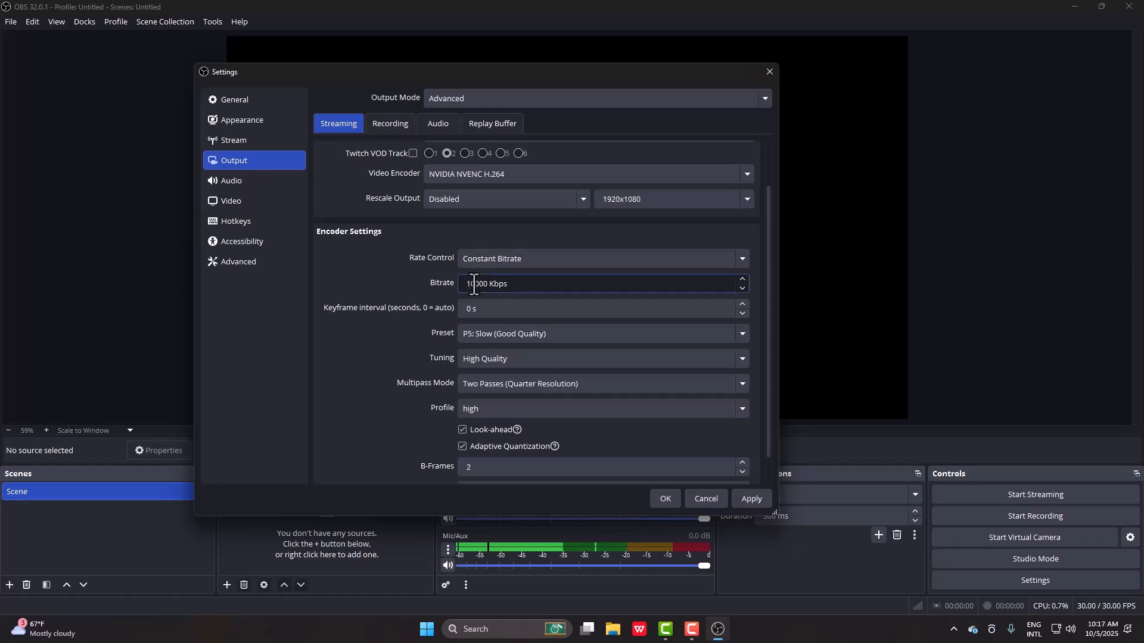
{"action": "left_click_drag", "start_coordinate": [468, 286], "coordinate": [495, 293]}
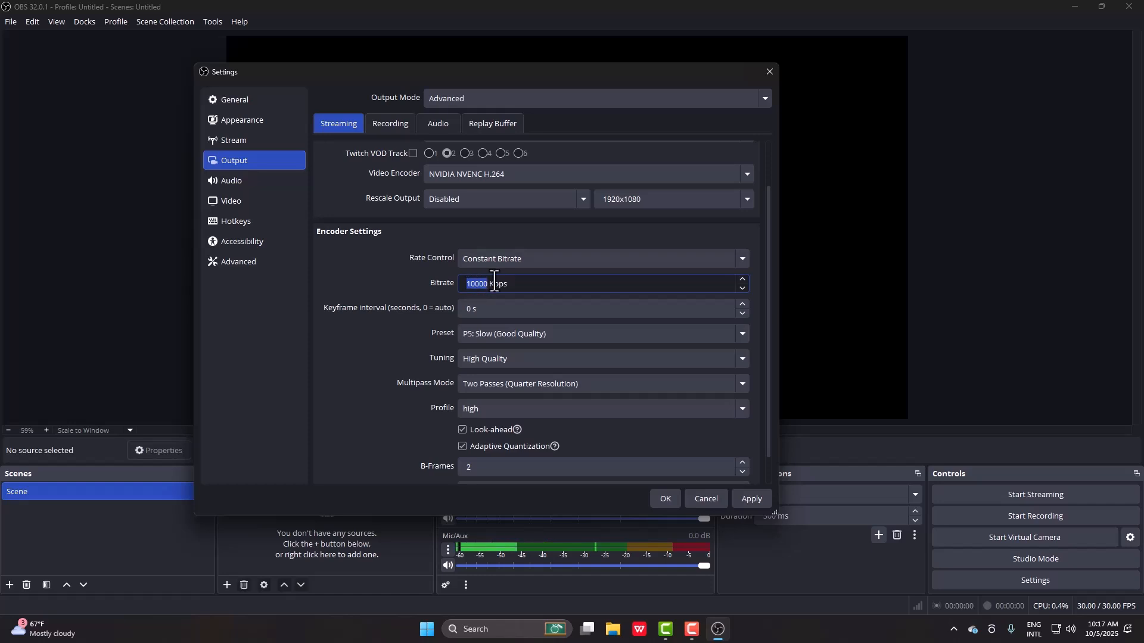
{"action": "scroll", "coordinate": [374, 300], "scroll_direction": "down", "scroll_amount": 1}
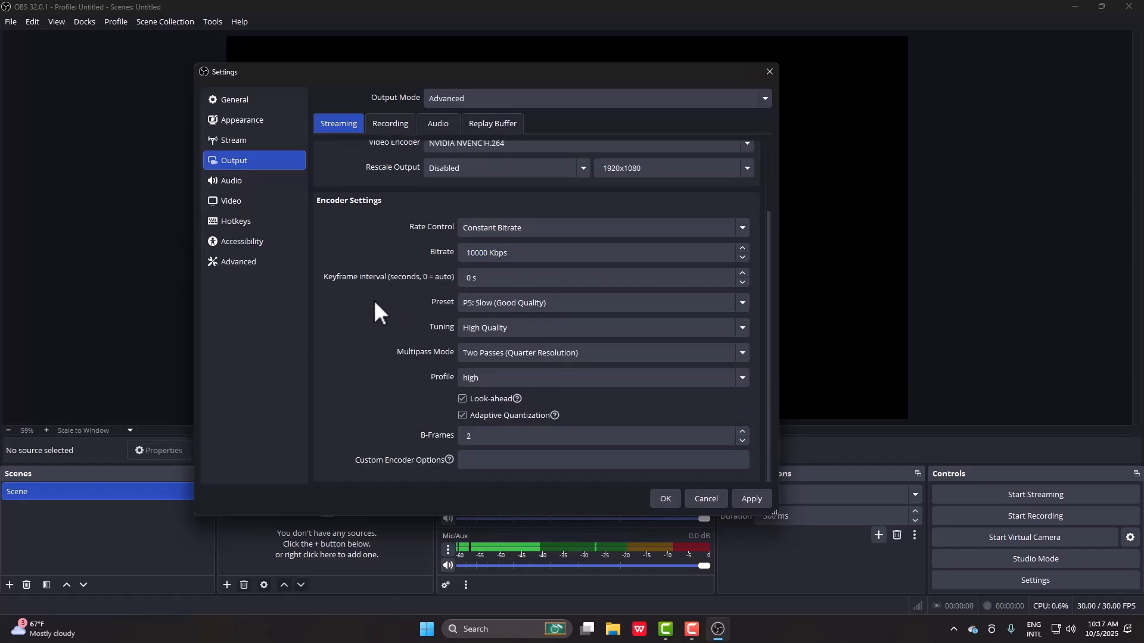
Step: Try the Ultra Low Latency tuning for the streaming encoder, and return the tuning to High Quality
{"action": "left_click", "coordinate": [559, 328]}
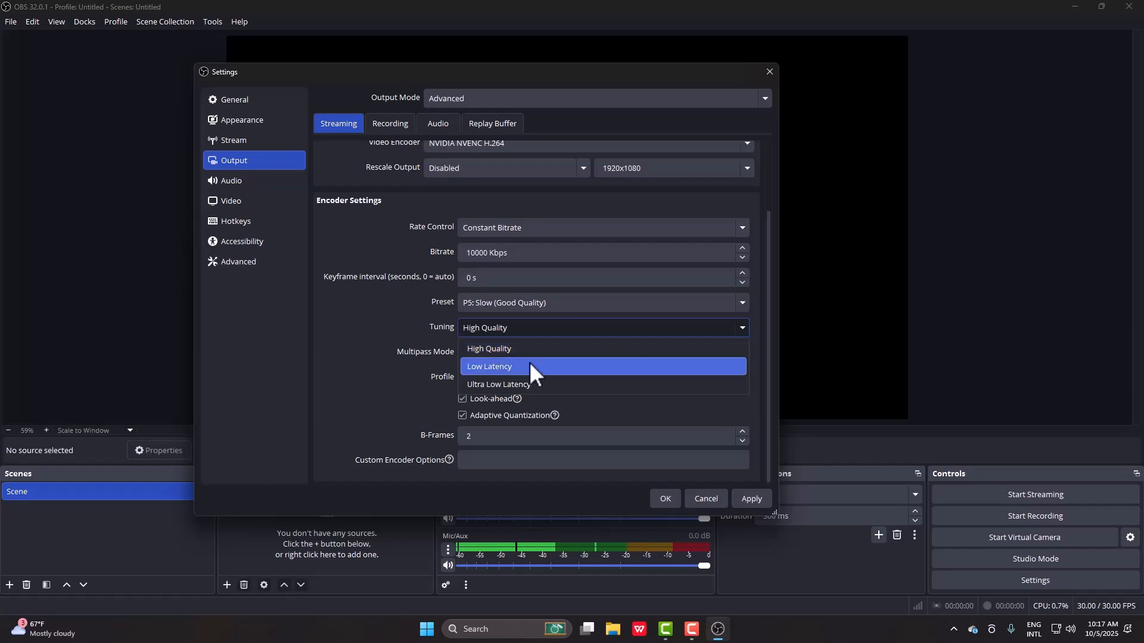
{"action": "left_click", "coordinate": [521, 385]}
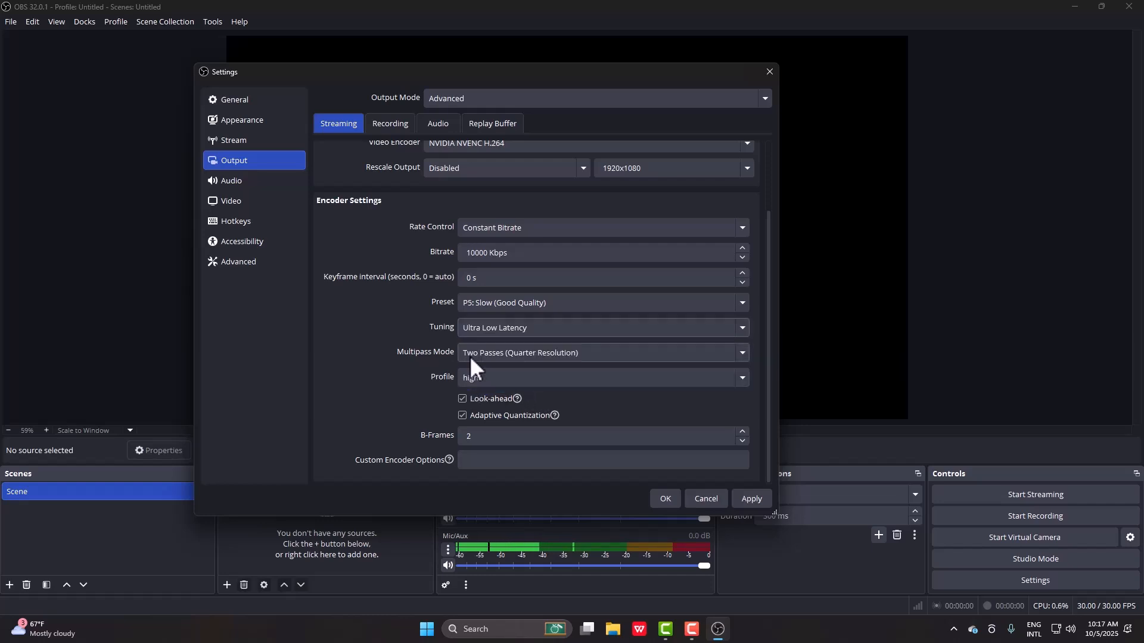
{"action": "left_click", "coordinate": [514, 328]}
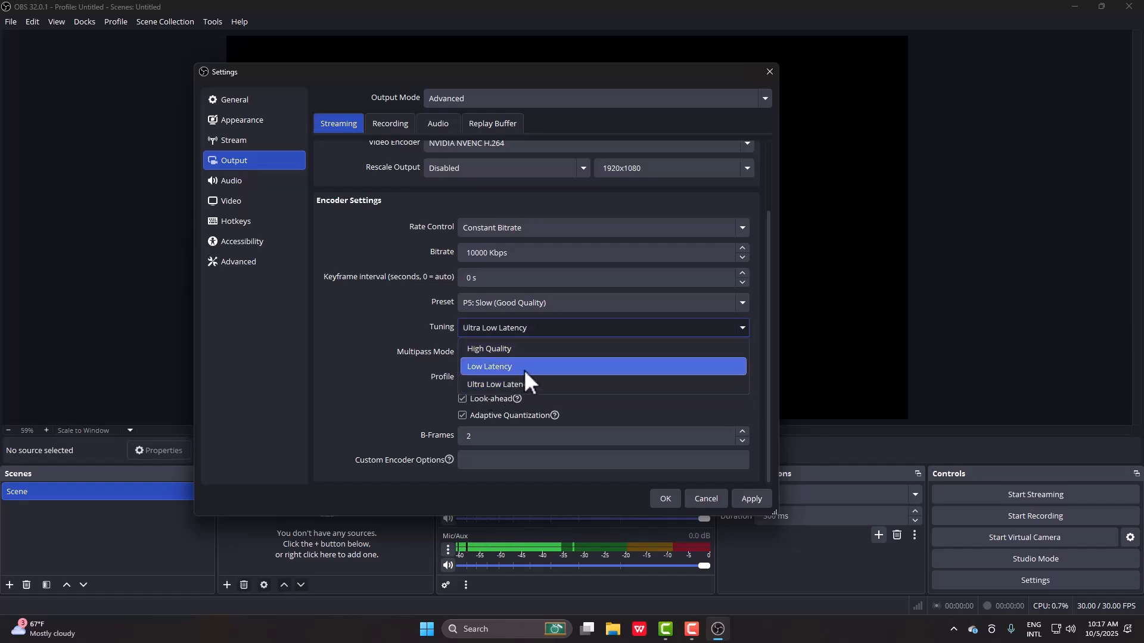
{"action": "left_click", "coordinate": [489, 346]}
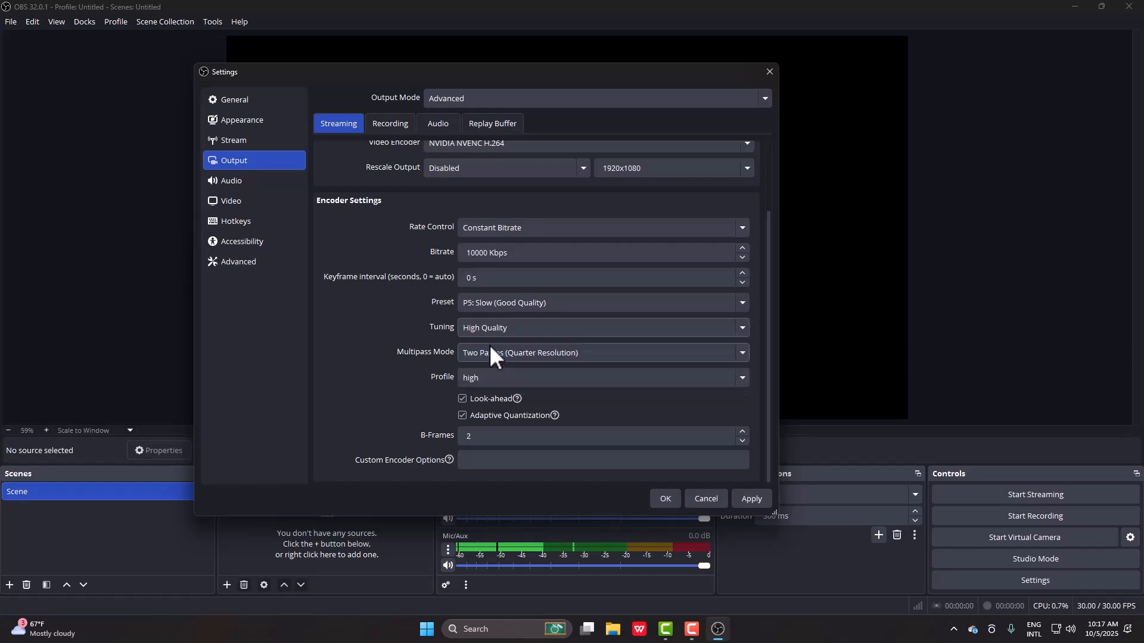
Step: Look through the available encoder presets and the streaming output options, and close the settings without saving
{"action": "left_click", "coordinate": [513, 305]}
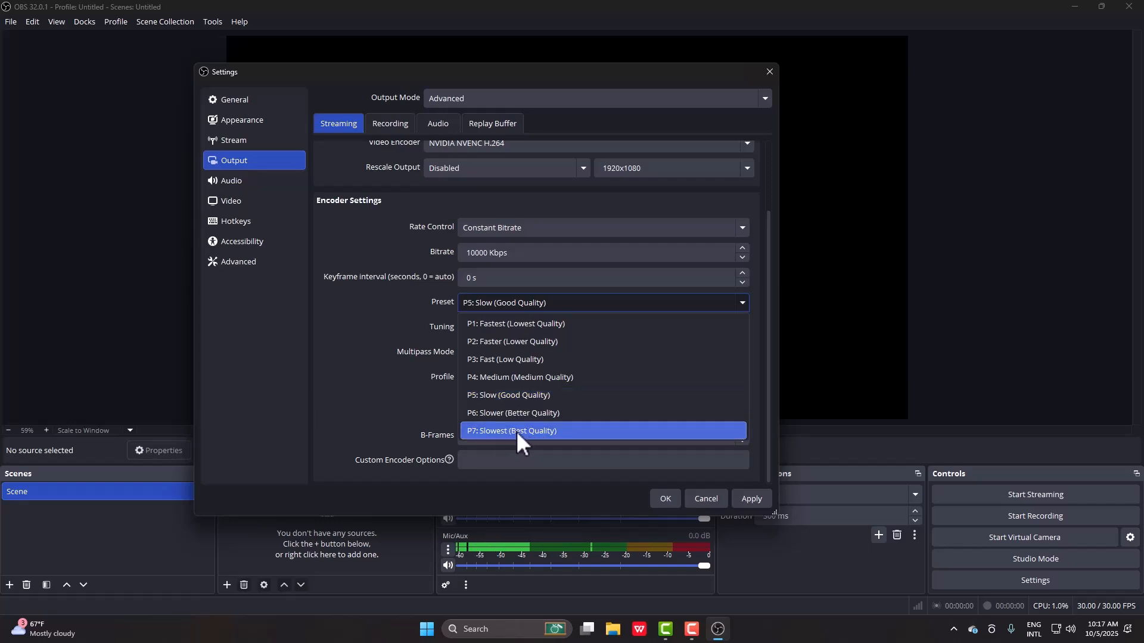
{"action": "left_click", "coordinate": [390, 370]}
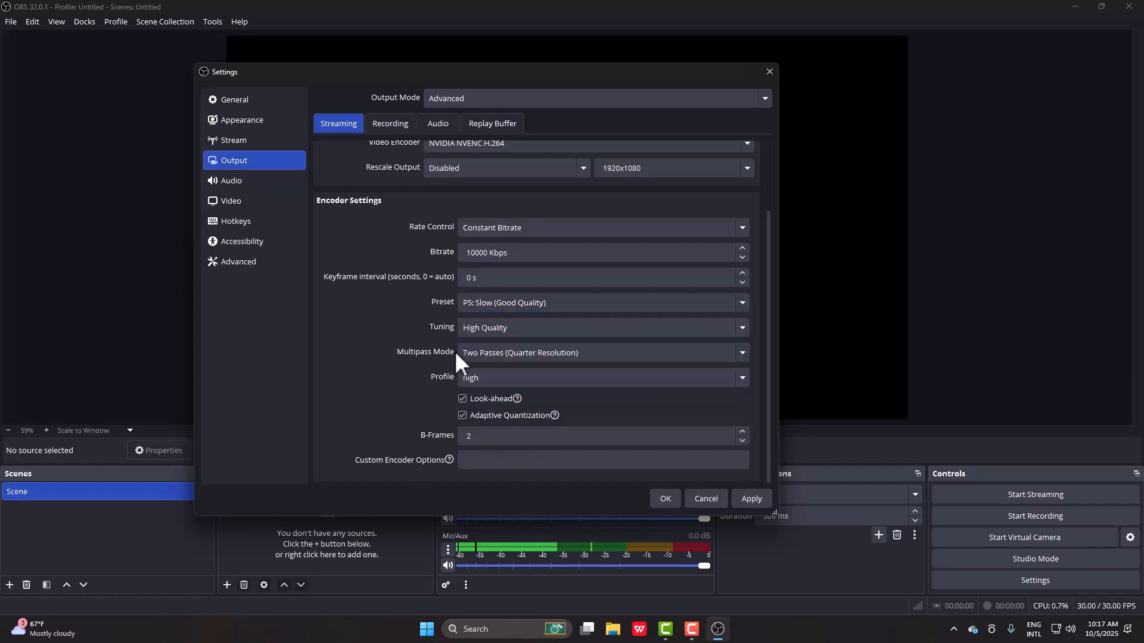
{"action": "scroll", "coordinate": [377, 334], "scroll_direction": "up", "scroll_amount": 1}
{"action": "scroll", "coordinate": [378, 333], "scroll_direction": "down", "scroll_amount": 1}
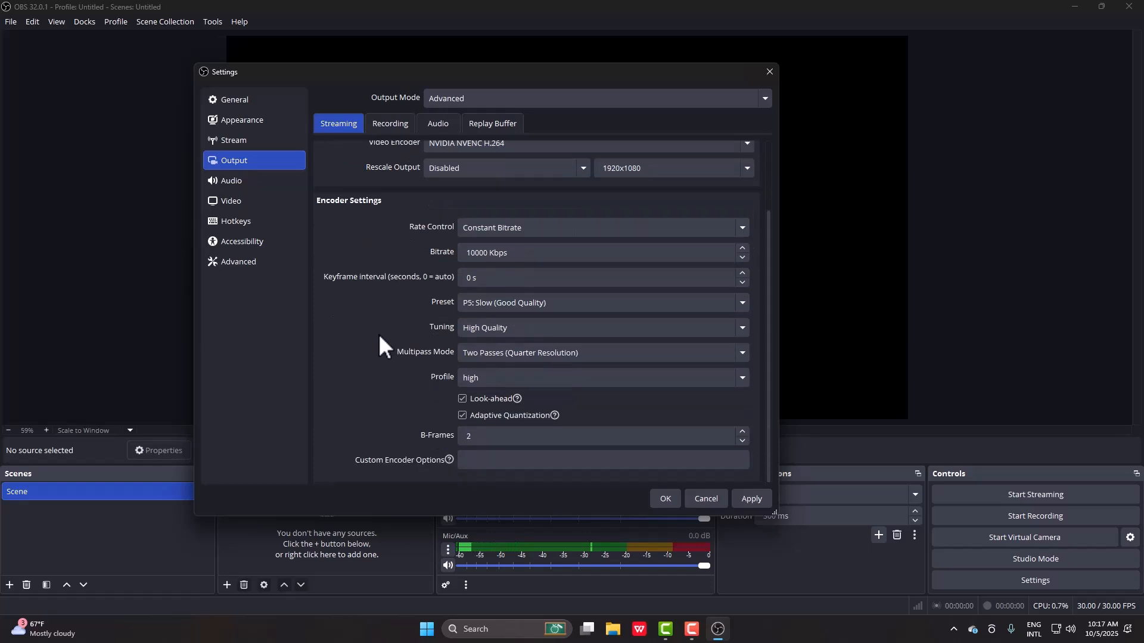
{"action": "scroll", "coordinate": [347, 285], "scroll_direction": "up", "scroll_amount": 2}
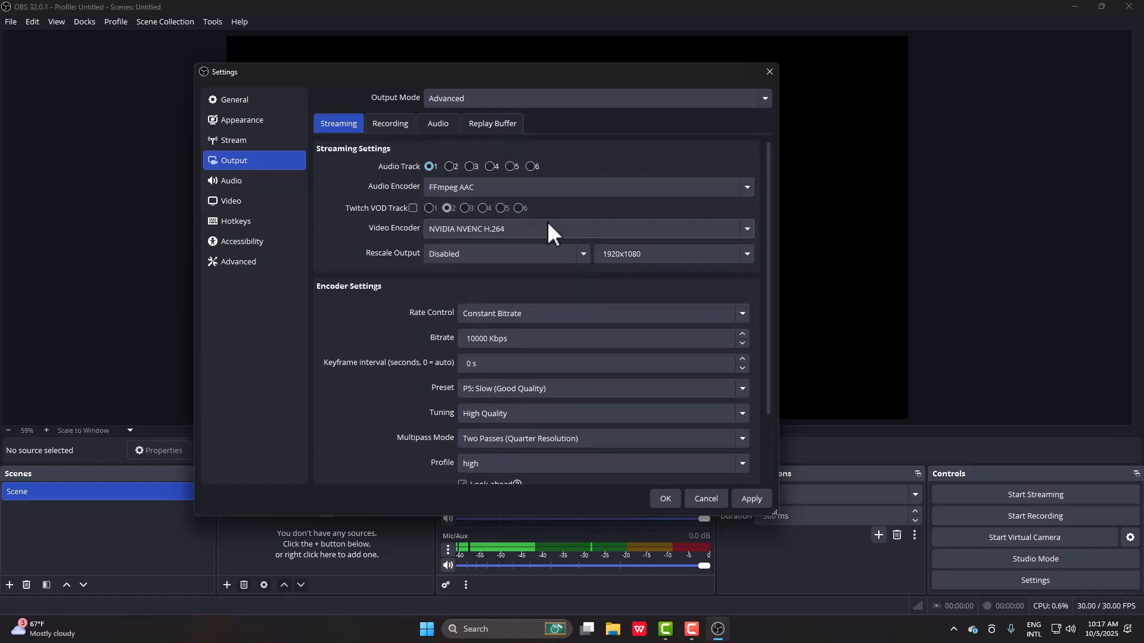
{"action": "left_click", "coordinate": [705, 499]}
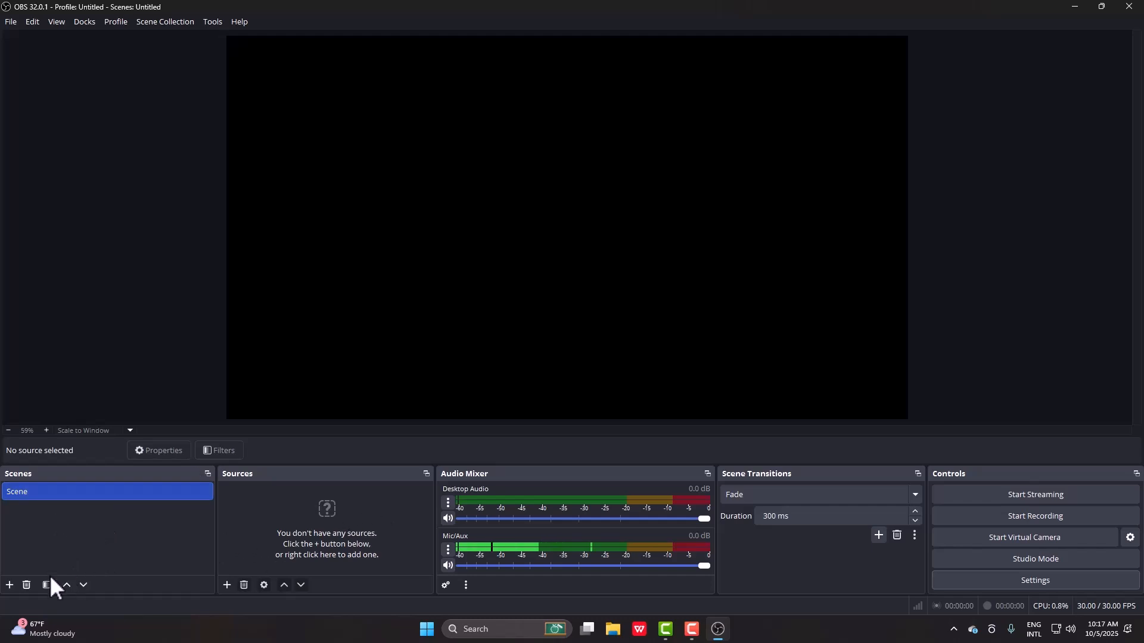
Step: Add a new scene with the name Scene 2
{"action": "left_click", "coordinate": [10, 585]}
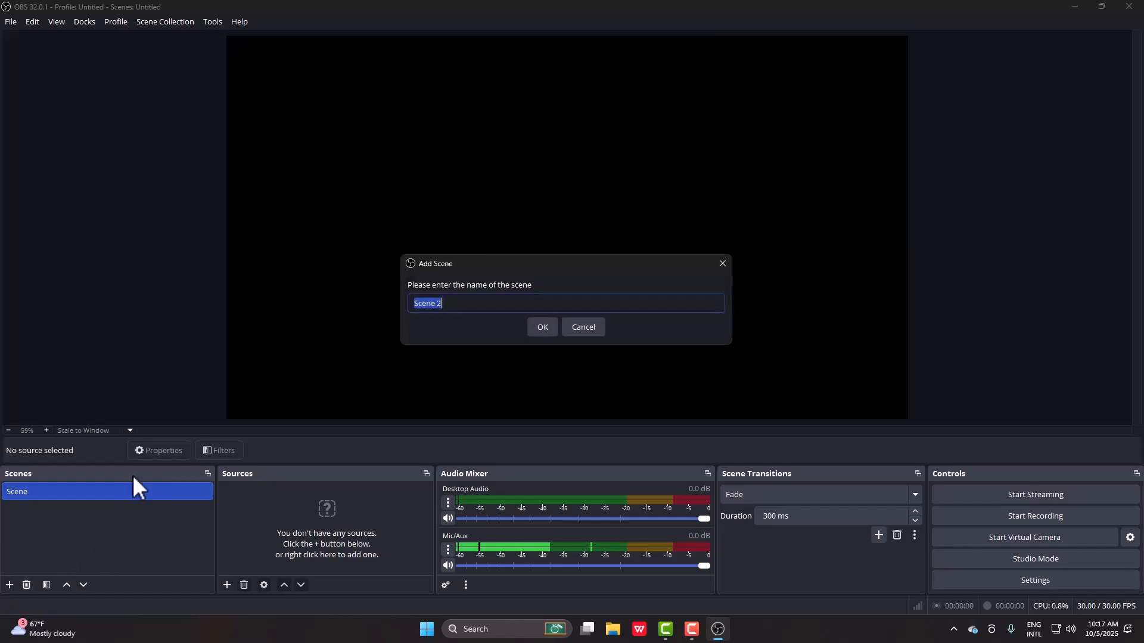
{"action": "left_click", "coordinate": [549, 326]}
Step: Switch back and forth between Scene and Scene 2, ending on Scene, and view the source types available to add
{"action": "left_click", "coordinate": [17, 491]}
{"action": "left_click", "coordinate": [137, 510]}
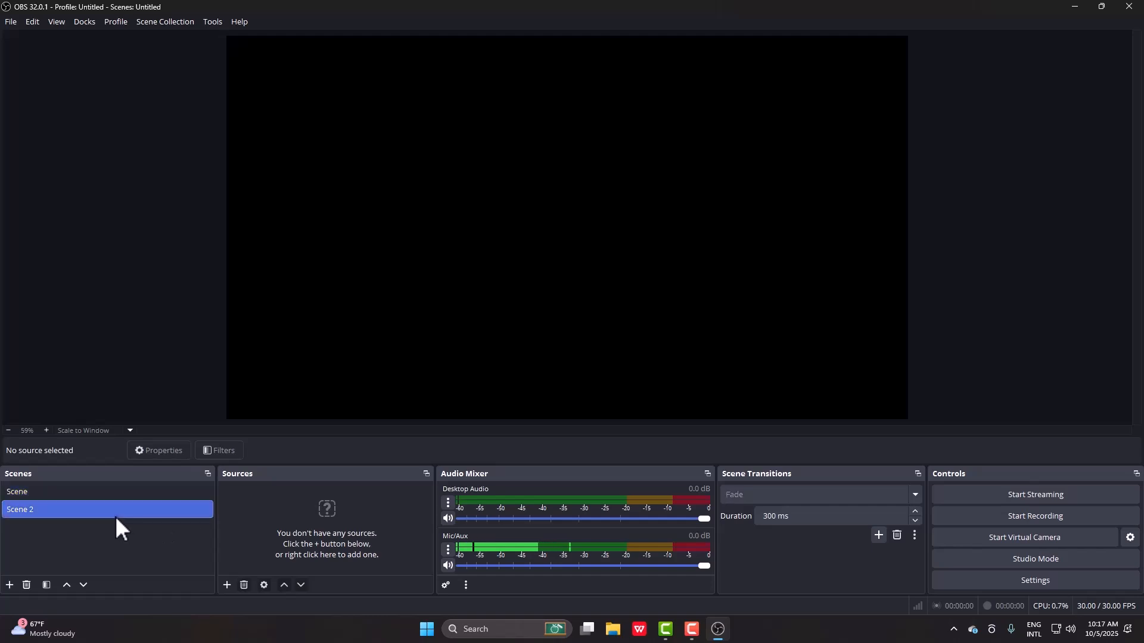
{"action": "left_click", "coordinate": [70, 497]}
{"action": "left_click", "coordinate": [73, 505]}
{"action": "left_click", "coordinate": [76, 489]}
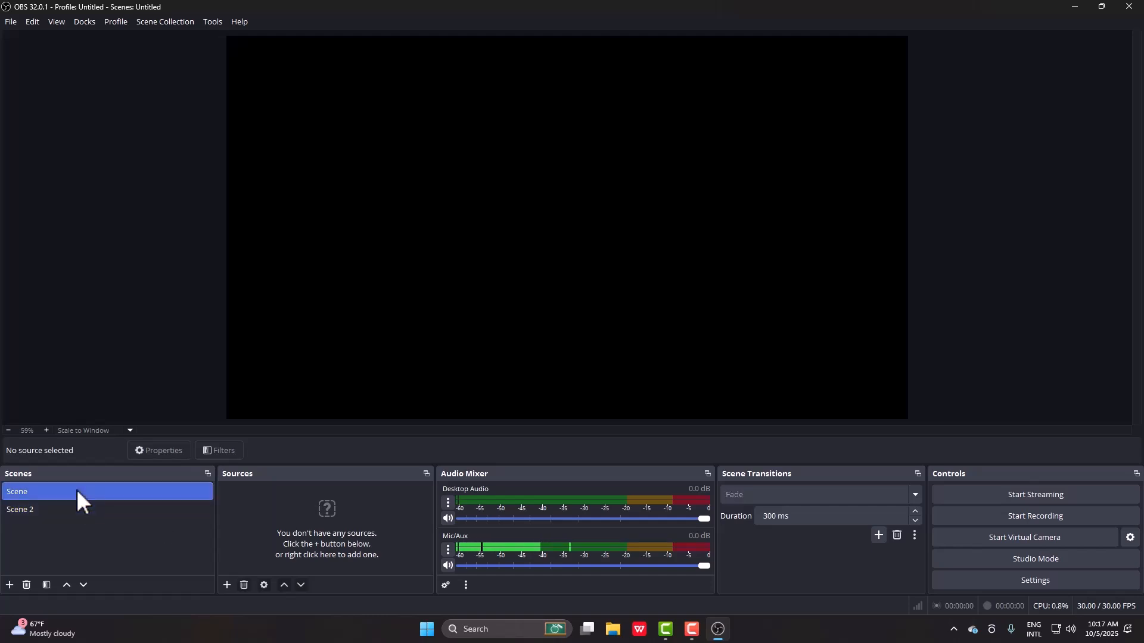
{"action": "left_click", "coordinate": [29, 512]}
{"action": "left_click", "coordinate": [28, 494]}
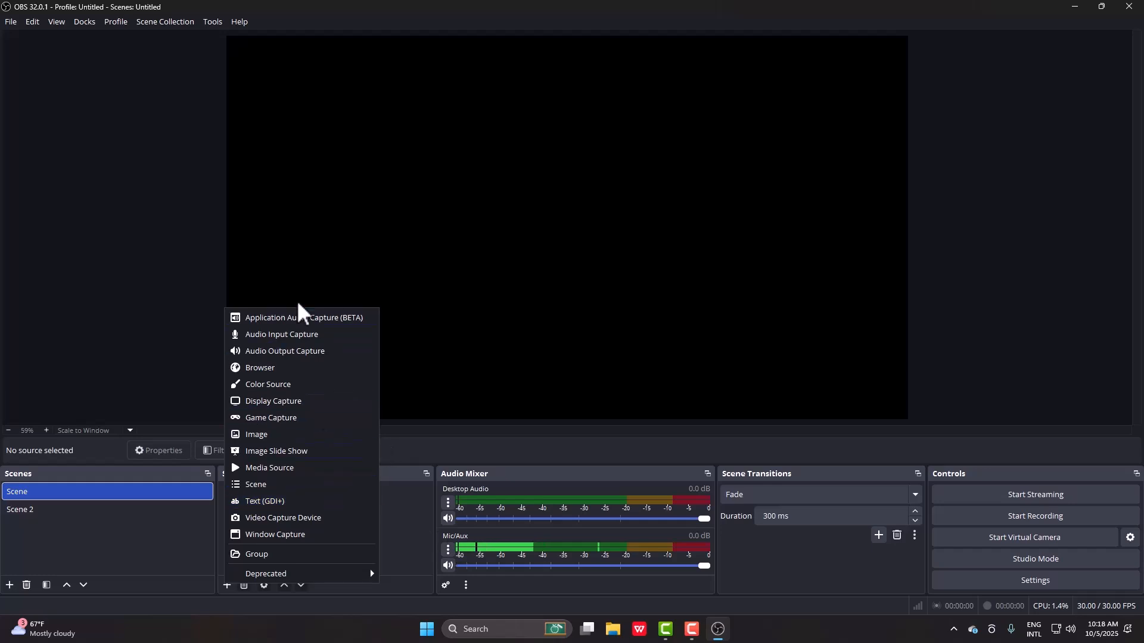
{"action": "left_click", "coordinate": [427, 502]}
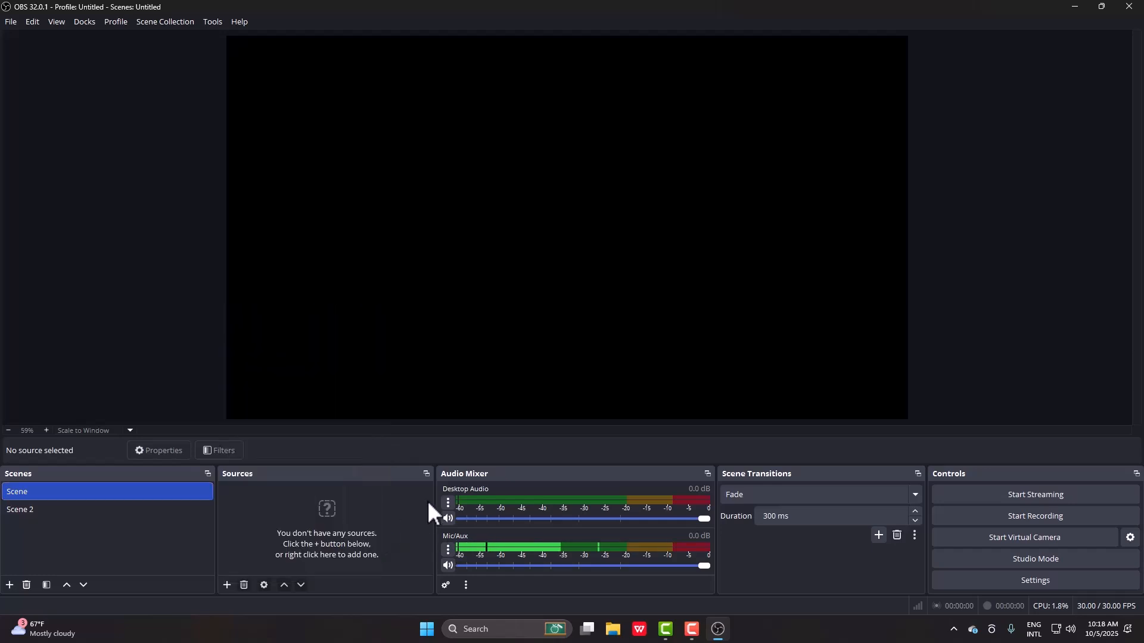